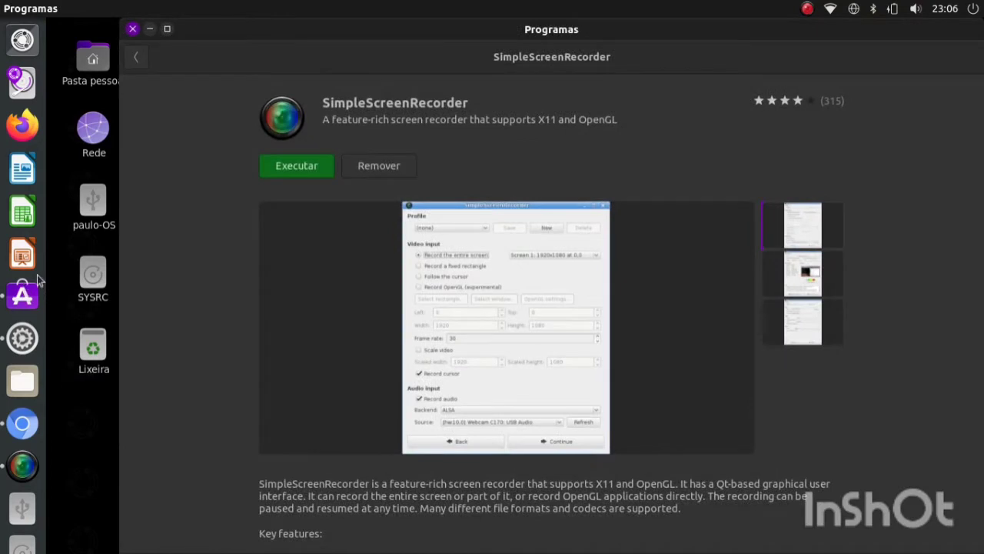
Browse the software store's Explorar, Atualizações and Instalados sections, and close the store.
{"action": "left_click", "coordinate": [142, 63]}
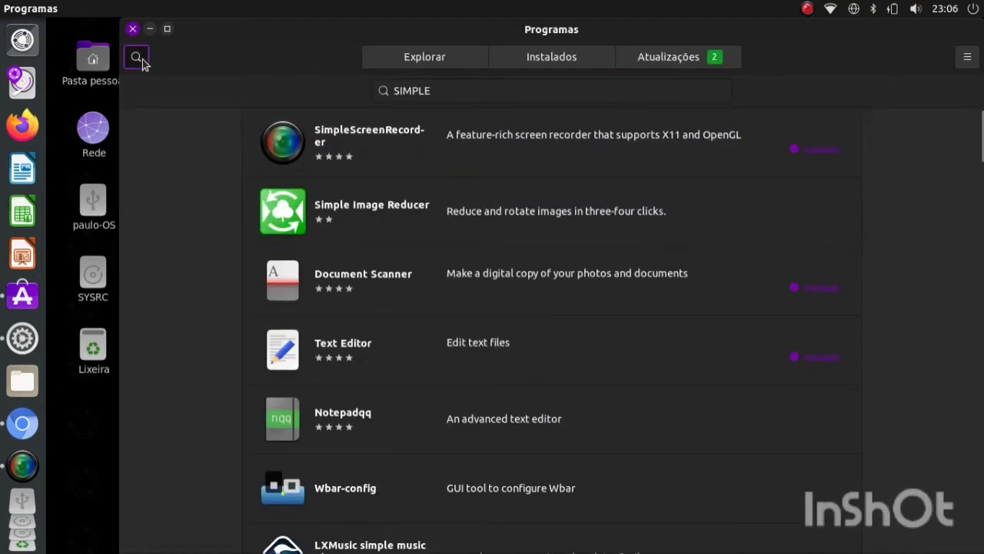
{"action": "left_click", "coordinate": [446, 62]}
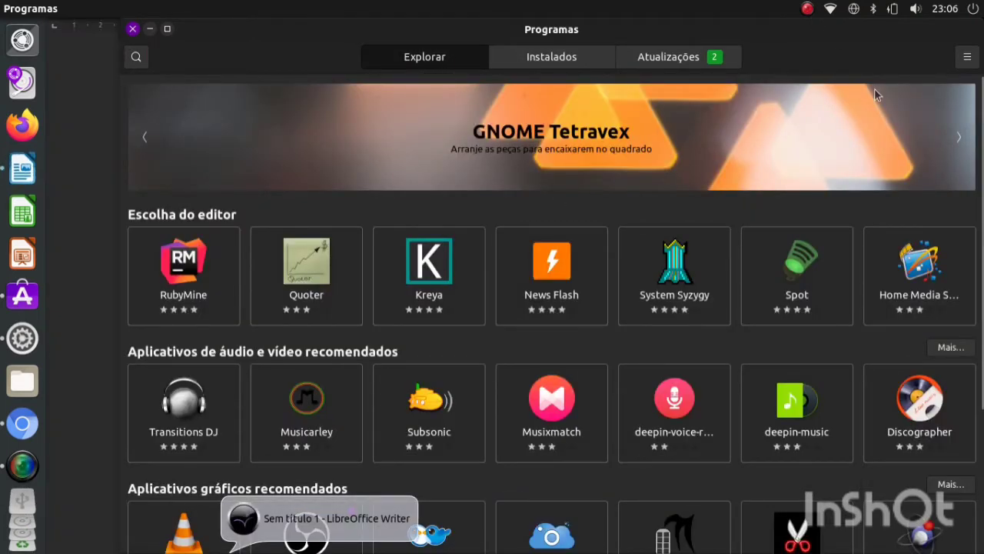
{"action": "scroll", "coordinate": [982, 399], "scroll_direction": "down", "scroll_amount": 1}
{"action": "scroll", "coordinate": [981, 399], "scroll_direction": "down", "scroll_amount": 5}
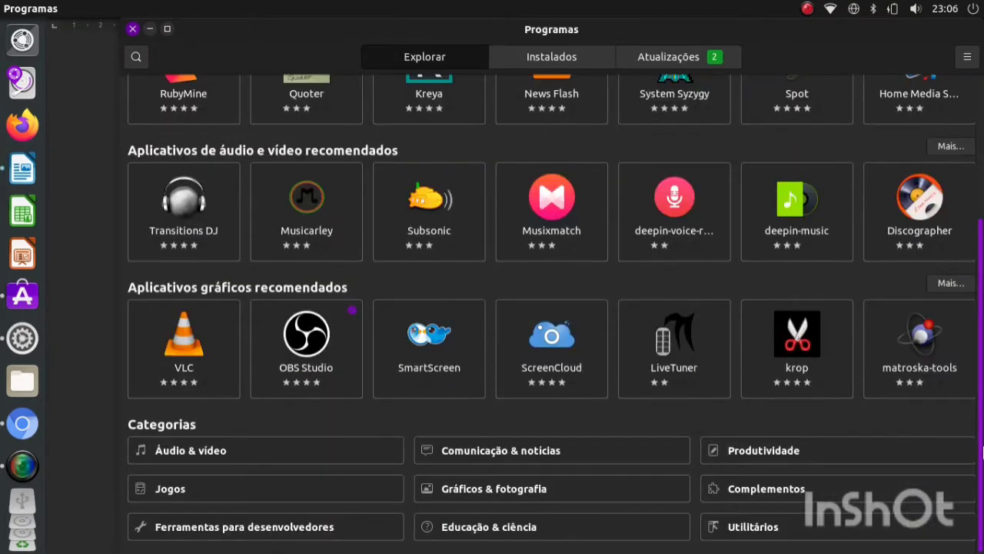
{"action": "scroll", "coordinate": [983, 454], "scroll_direction": "up", "scroll_amount": 6}
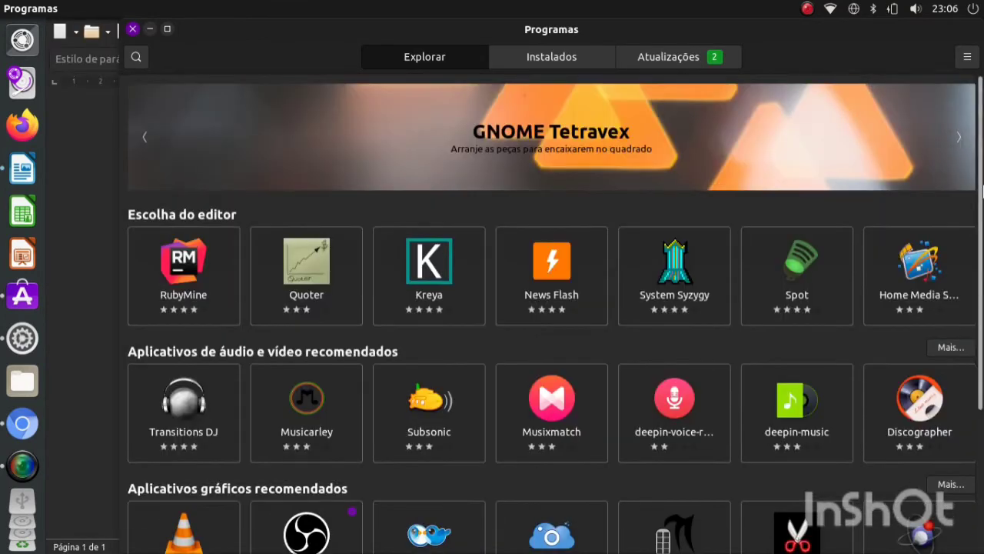
{"action": "left_click", "coordinate": [685, 57]}
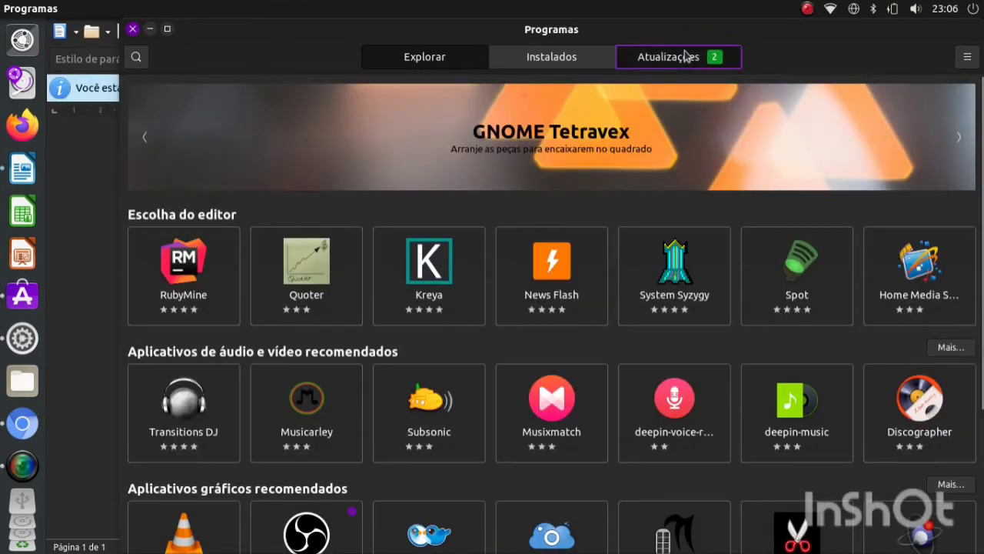
{"action": "left_click", "coordinate": [539, 58]}
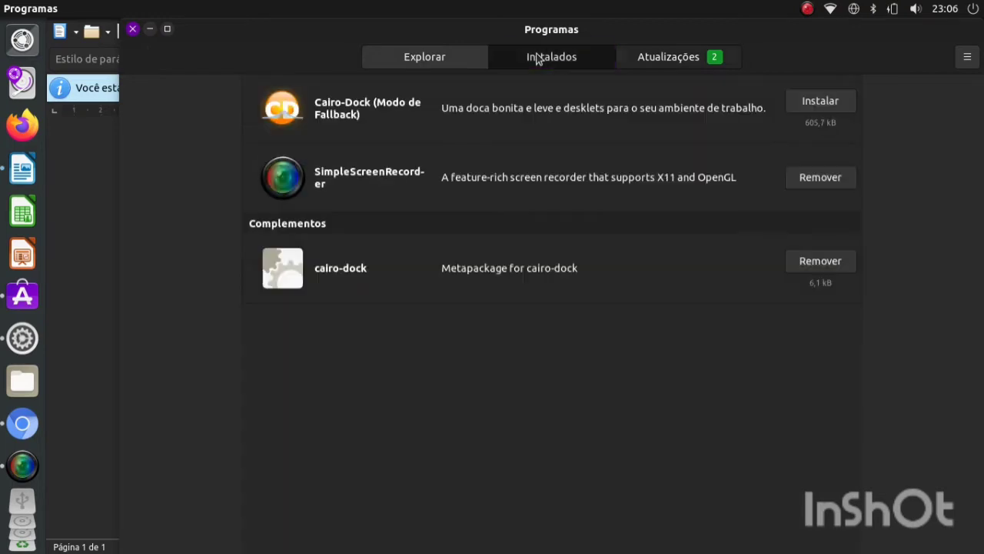
{"action": "left_click", "coordinate": [462, 61]}
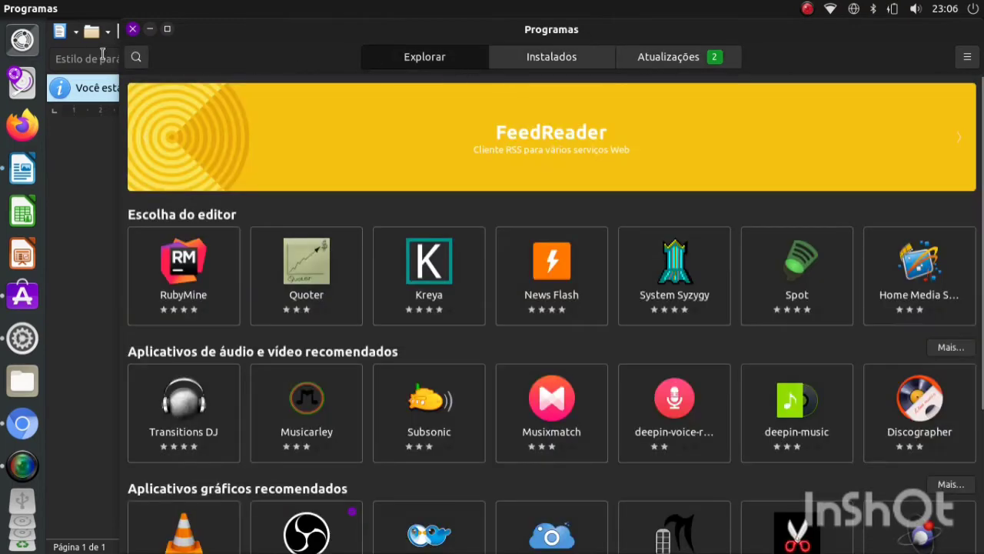
{"action": "left_click", "coordinate": [133, 30]}
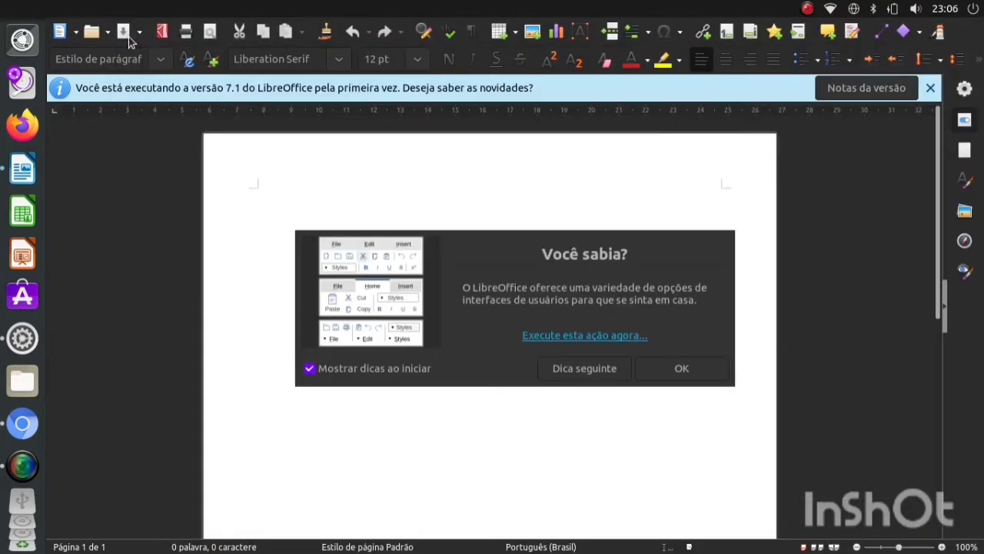
Enter the text JKJDSKLJFJDSFDSJFDS in the blank Writer document, dismissing the startup tip and the version notice.
{"action": "left_click", "coordinate": [674, 369]}
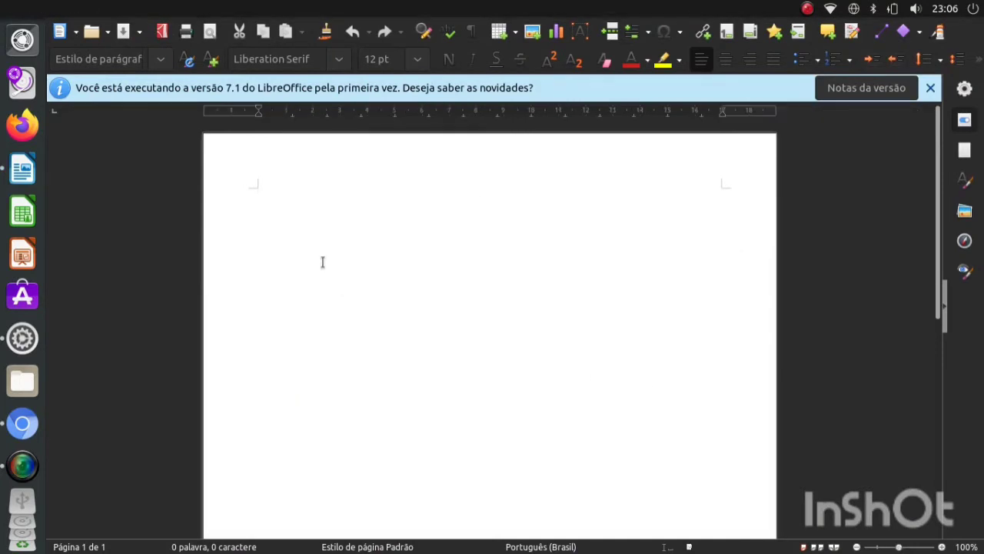
{"action": "type", "text": "JKJDSKLJF"}
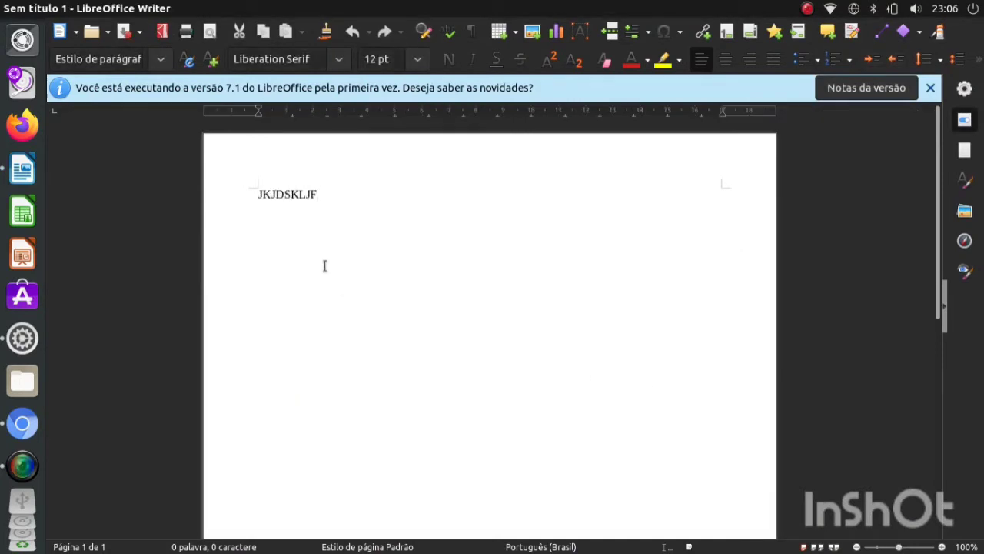
{"action": "type", "text": "JDSFDSJFDS"}
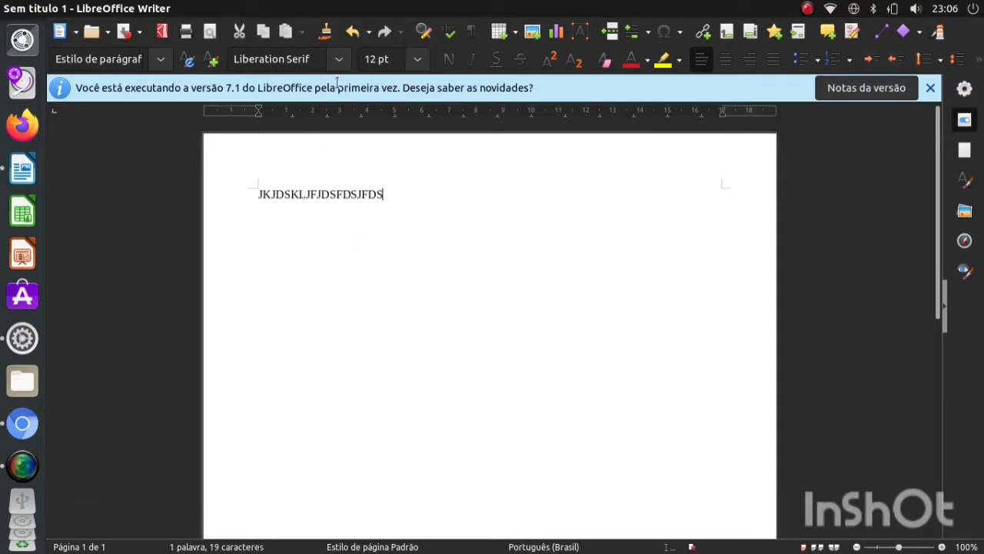
{"action": "left_click", "coordinate": [931, 88]}
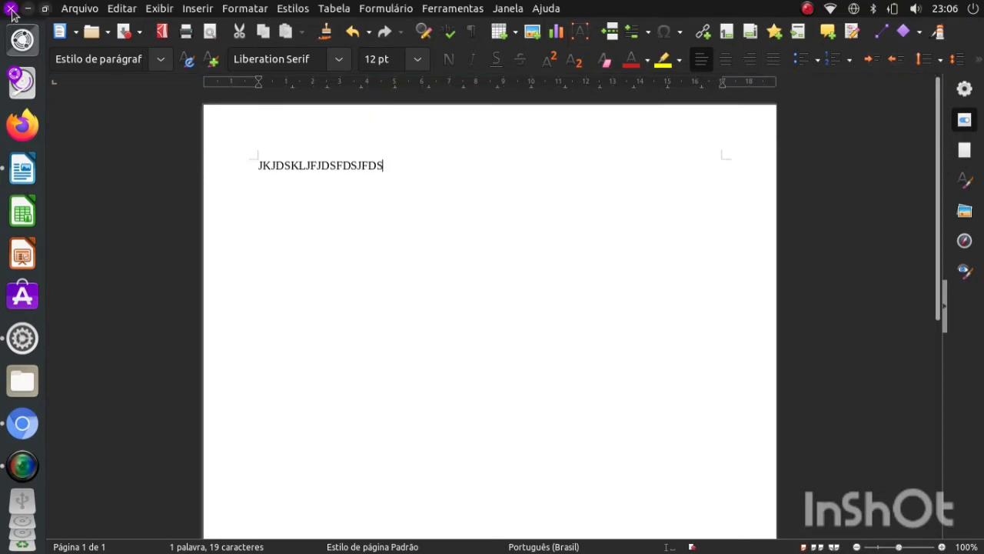
Minimise the Writer document and launch Monitor do sistema from the system's application overview.
{"action": "left_click", "coordinate": [27, 9]}
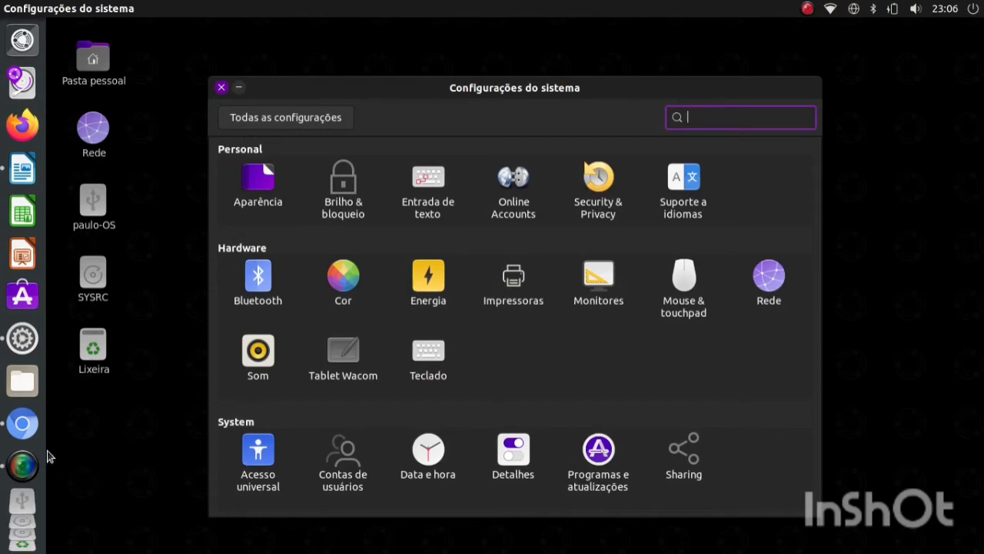
{"action": "left_click", "coordinate": [22, 40]}
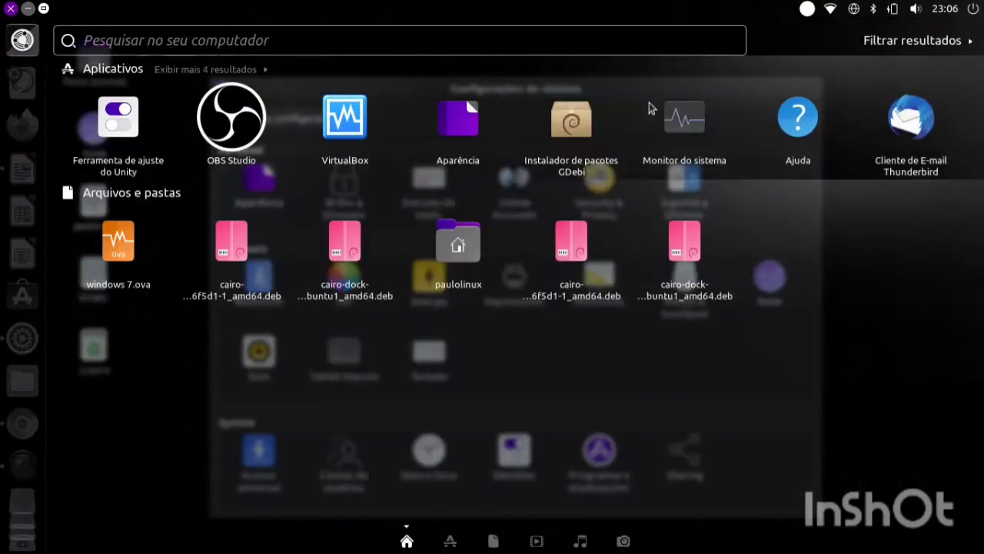
{"action": "left_click", "coordinate": [674, 132]}
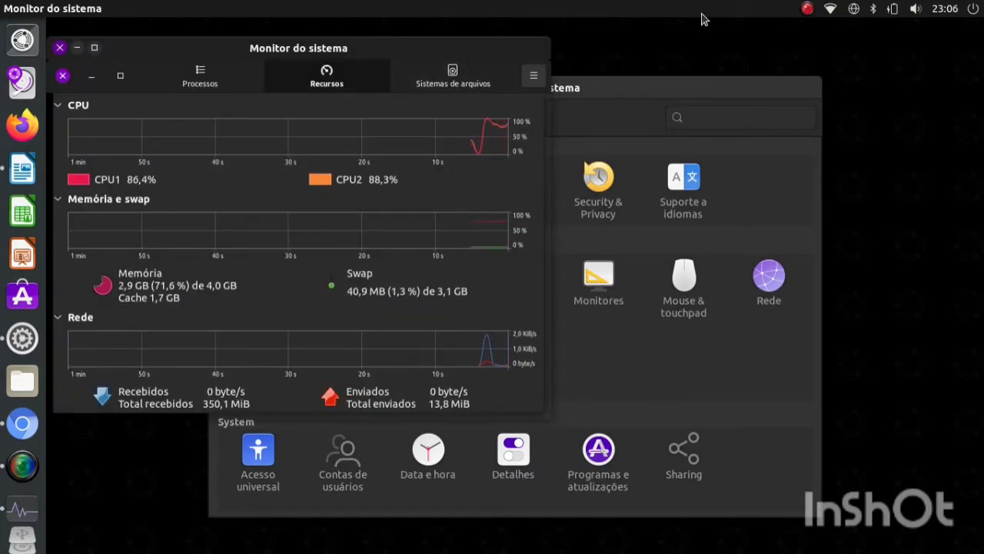
Open Programas e atualizações from the system settings and bring Monitor do sistema back in front of them.
{"action": "left_click", "coordinate": [682, 82]}
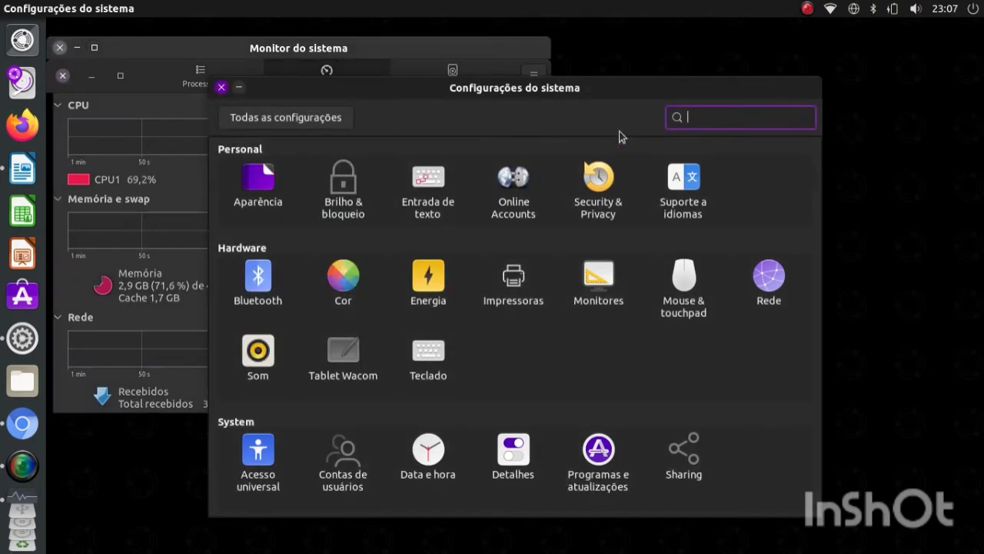
{"action": "left_click", "coordinate": [598, 457]}
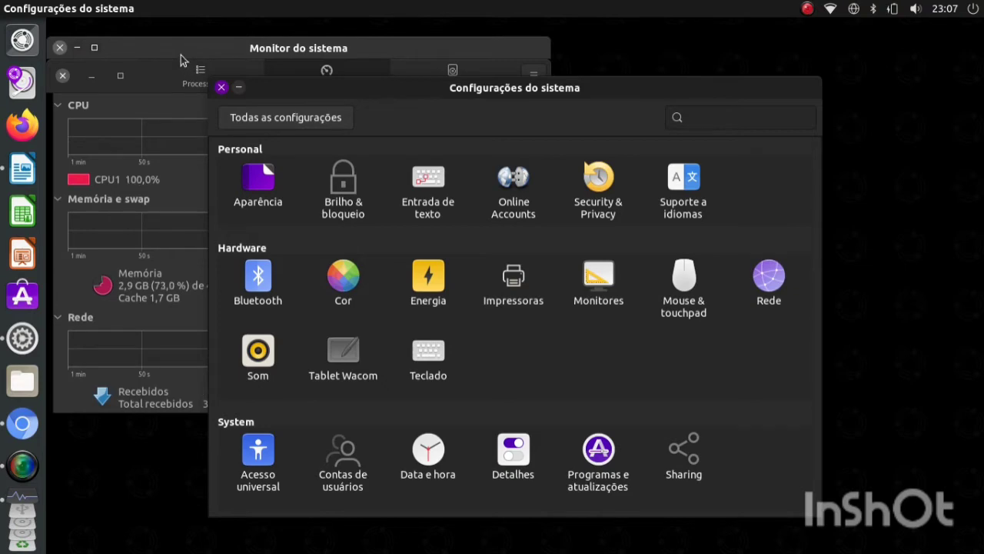
{"action": "left_click", "coordinate": [151, 71]}
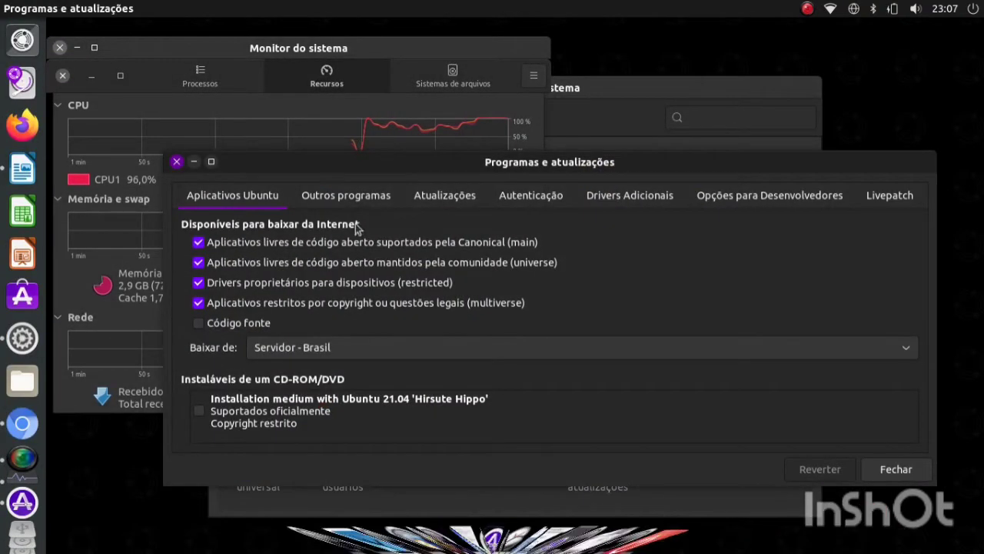
Review the settings pages of Programas e atualizações from Outros programas through Livepatch, return to Aplicativos Ubuntu, and force the program to quit.
{"action": "left_click", "coordinate": [349, 197]}
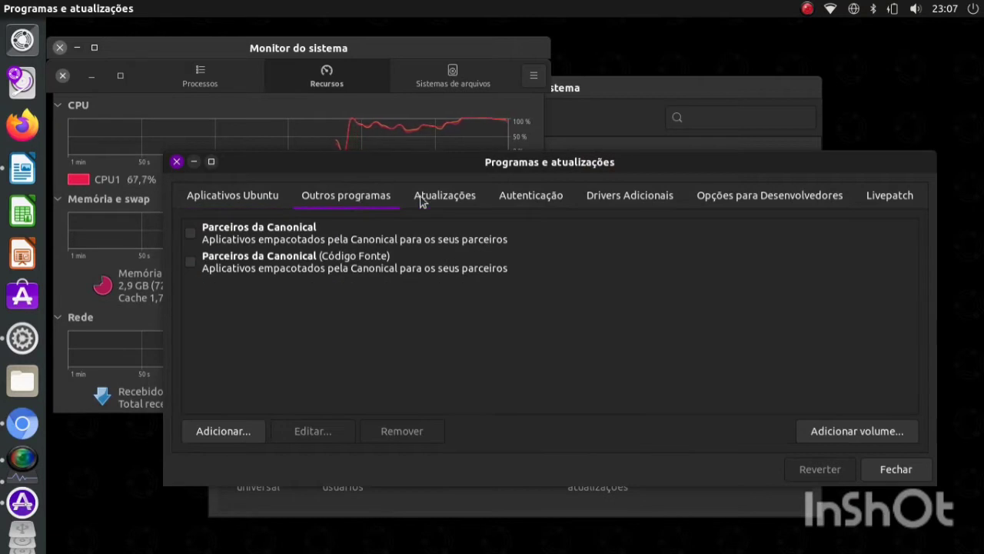
{"action": "left_click", "coordinate": [520, 204]}
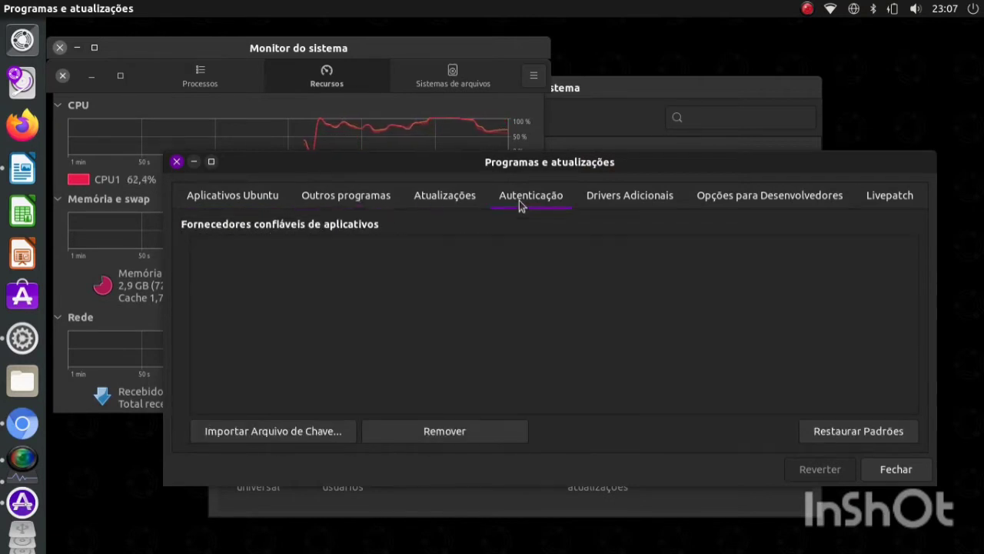
{"action": "left_click", "coordinate": [619, 198]}
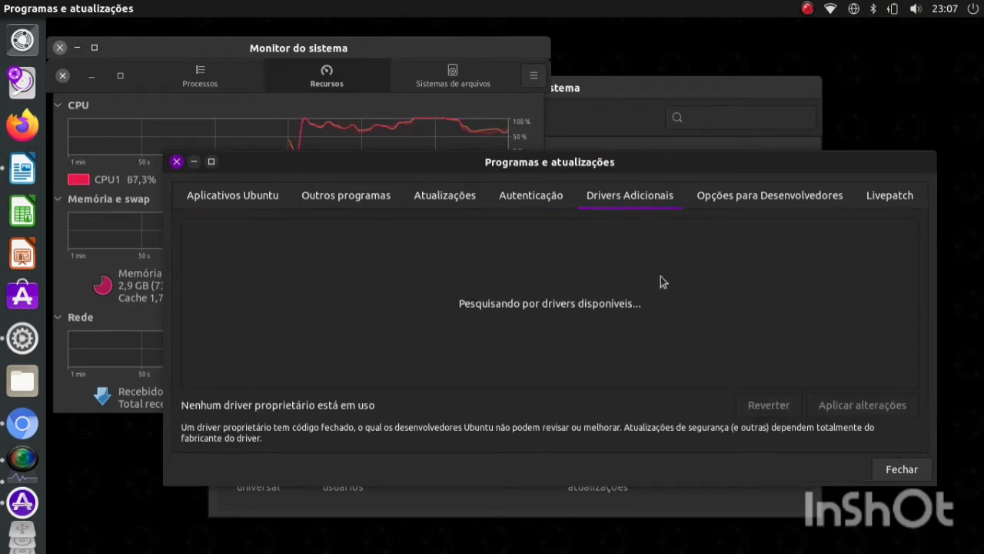
{"action": "left_click", "coordinate": [744, 204]}
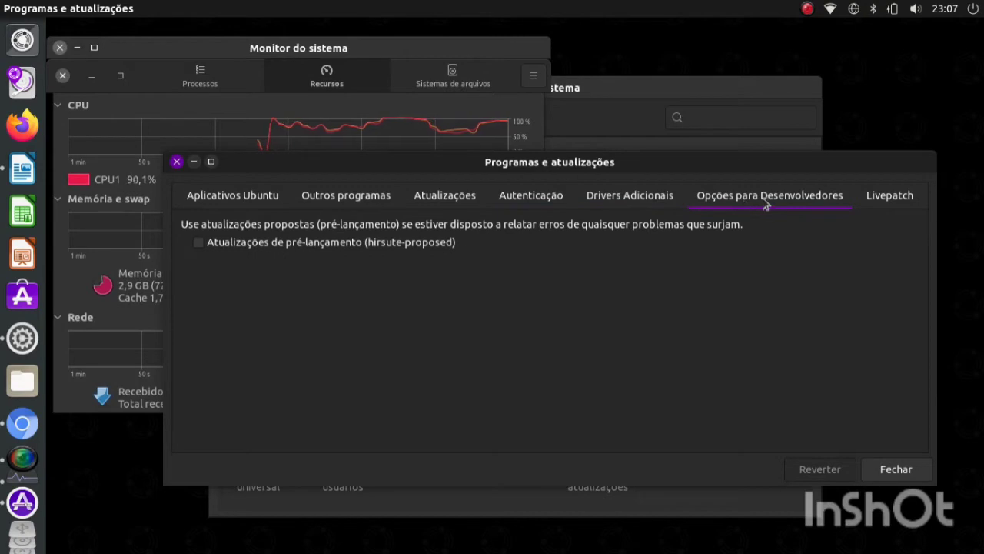
{"action": "left_click", "coordinate": [879, 202]}
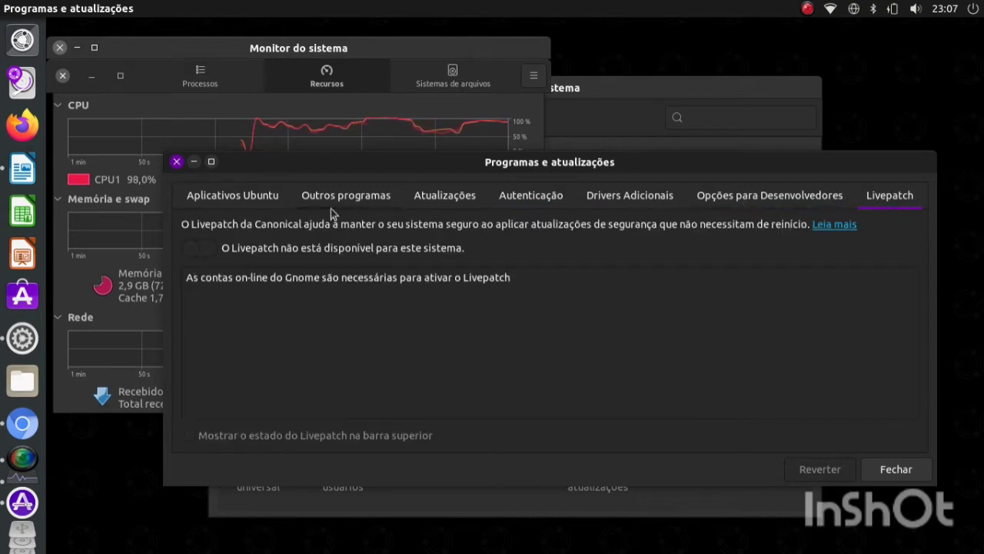
{"action": "left_click", "coordinate": [198, 202]}
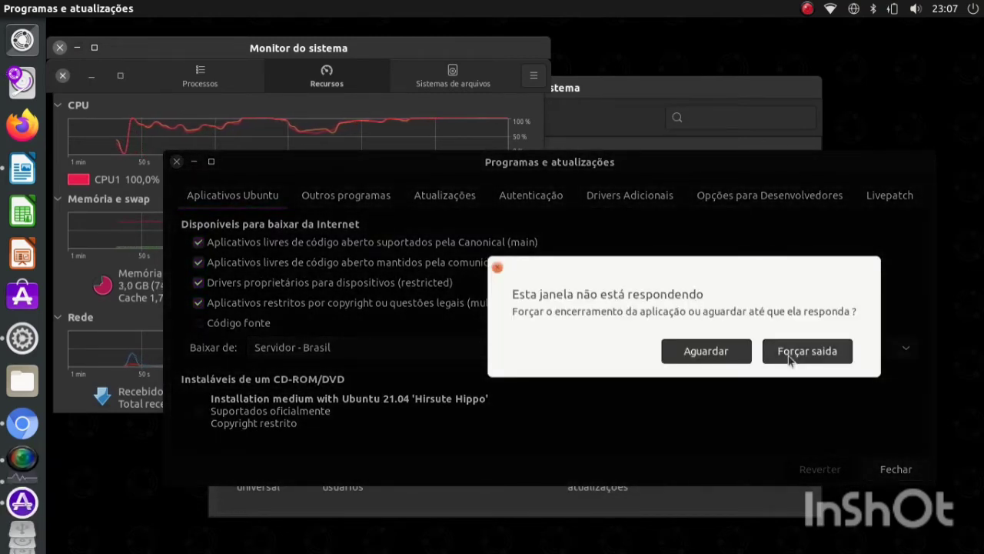
{"action": "left_click", "coordinate": [807, 351]}
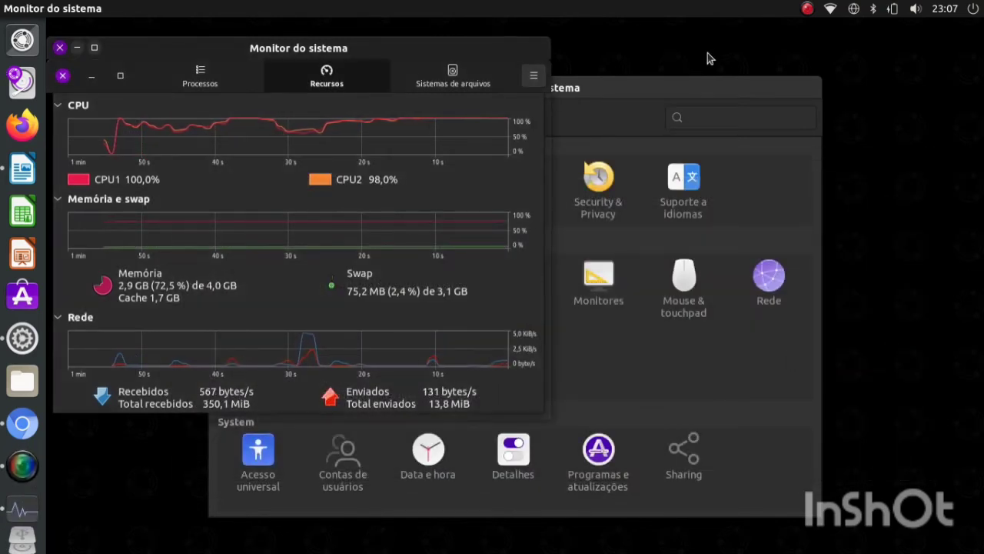
Set the desktop background to the Hirsute Hippo (purple) wallpaper in the Aparência settings and close them.
{"action": "left_click", "coordinate": [699, 97]}
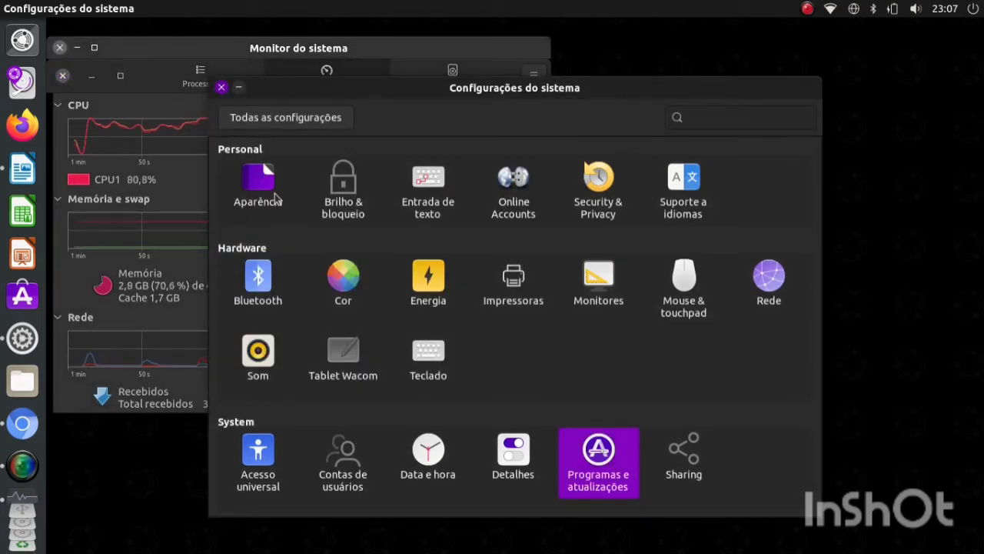
{"action": "left_click", "coordinate": [259, 188]}
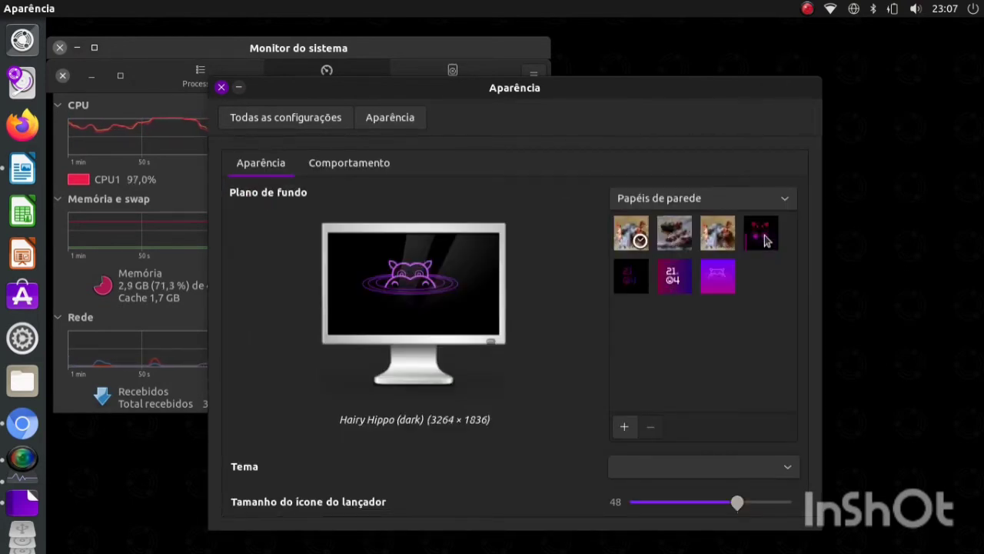
{"action": "left_click", "coordinate": [761, 233]}
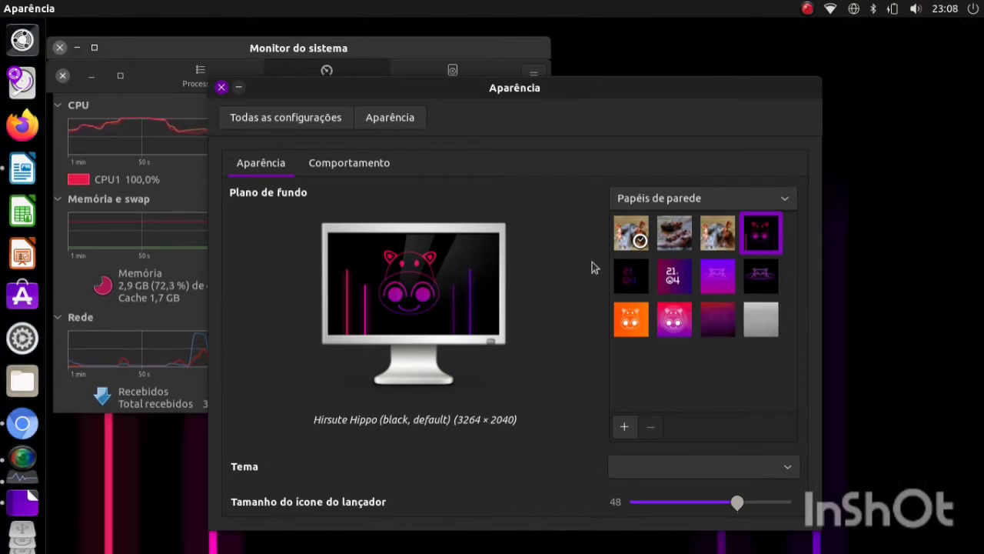
{"action": "left_click", "coordinate": [678, 317]}
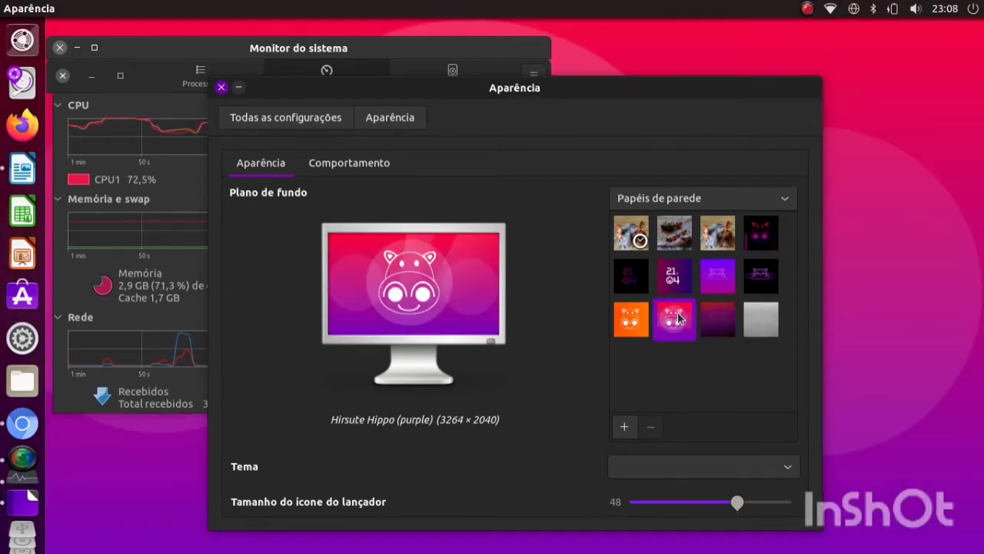
{"action": "left_click", "coordinate": [221, 87]}
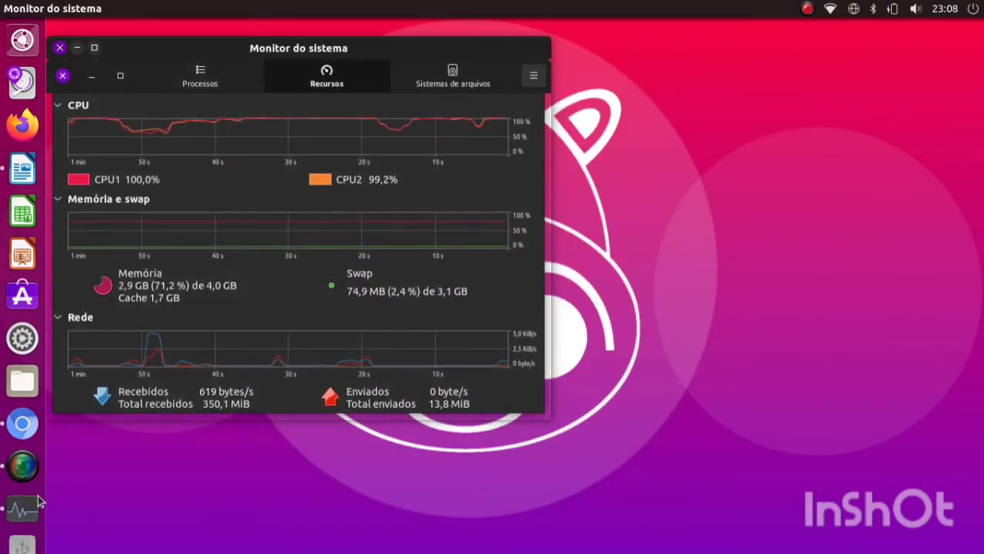
Search the computer for DIS and open the Discos utility.
{"action": "left_click", "coordinate": [23, 40]}
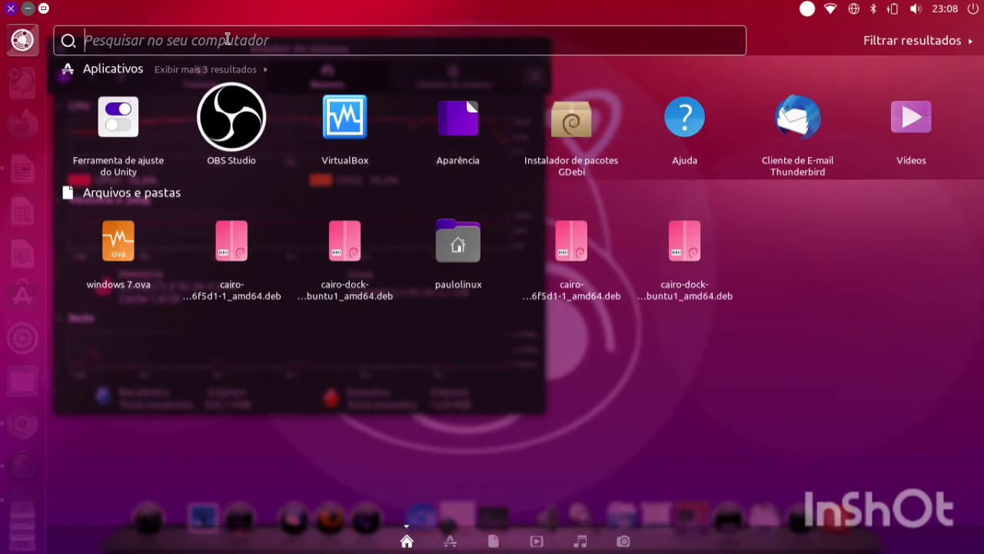
{"action": "type", "text": "DIS"}
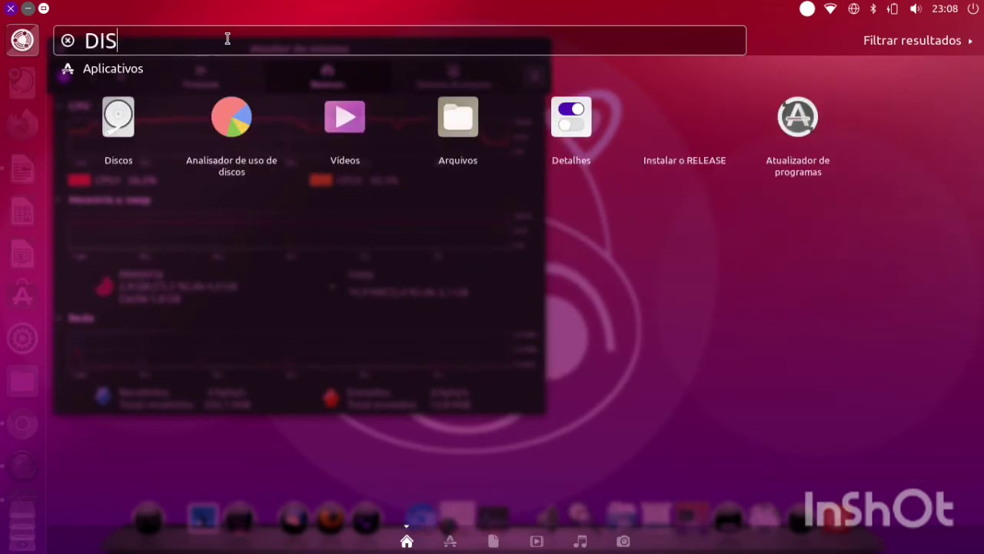
{"action": "left_click", "coordinate": [133, 109]}
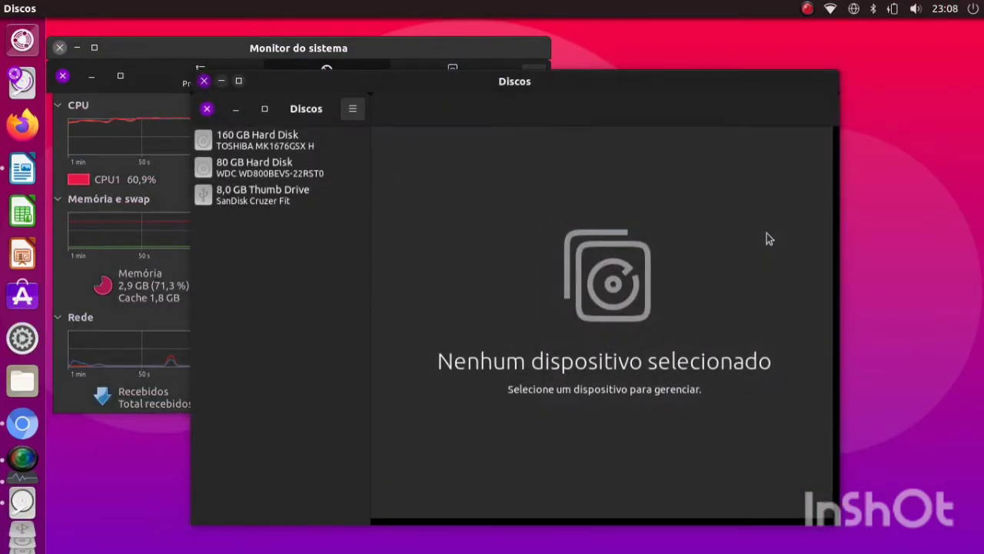
Examine the volumes of the 80 GB hard disk in Discos, including the details of its swap partition.
{"action": "left_click", "coordinate": [210, 195]}
{"action": "left_click", "coordinate": [231, 177]}
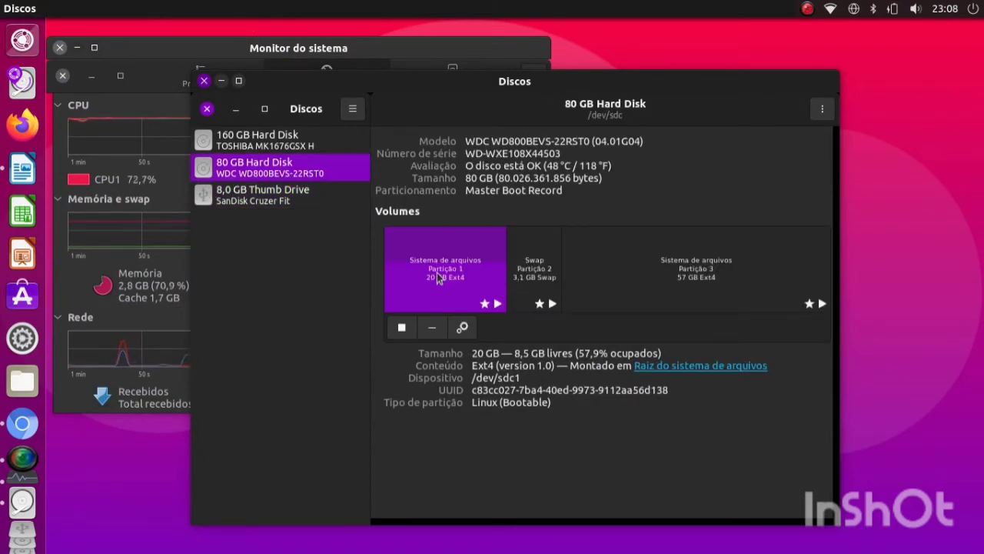
{"action": "left_click", "coordinate": [530, 259]}
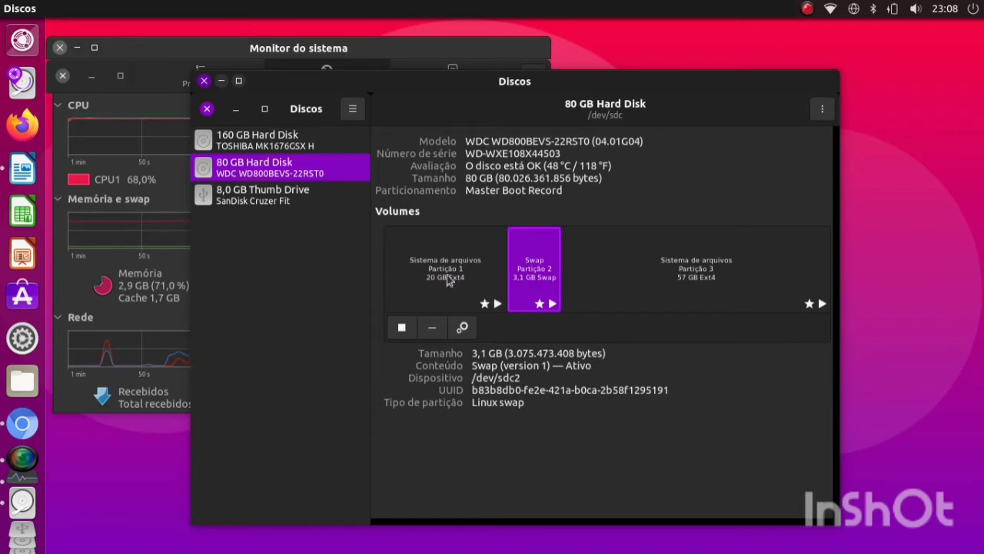
Review the details of the file system and swap partitions on the 80 GB hard disk and close Discos.
{"action": "left_click", "coordinate": [646, 264]}
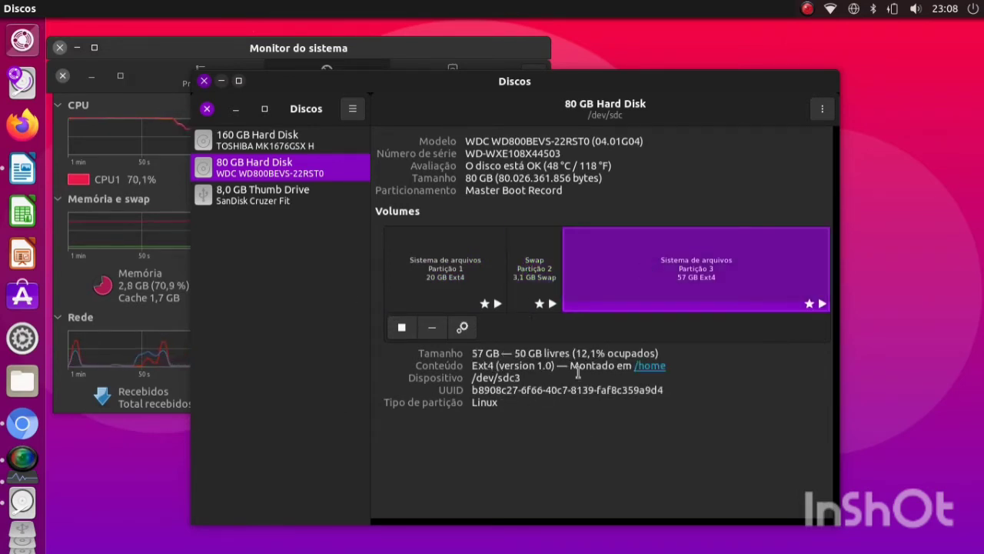
{"action": "left_click", "coordinate": [471, 278]}
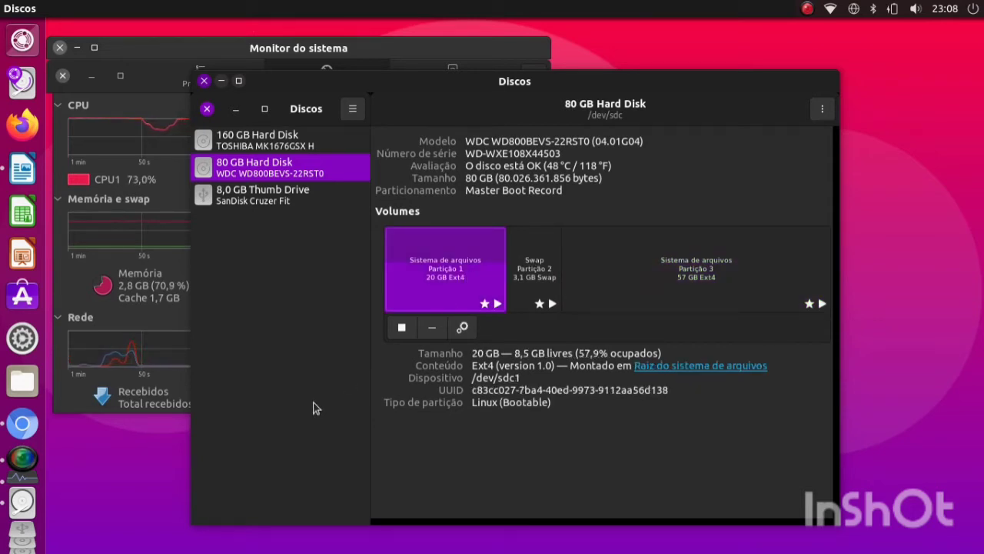
{"action": "left_click", "coordinate": [543, 257]}
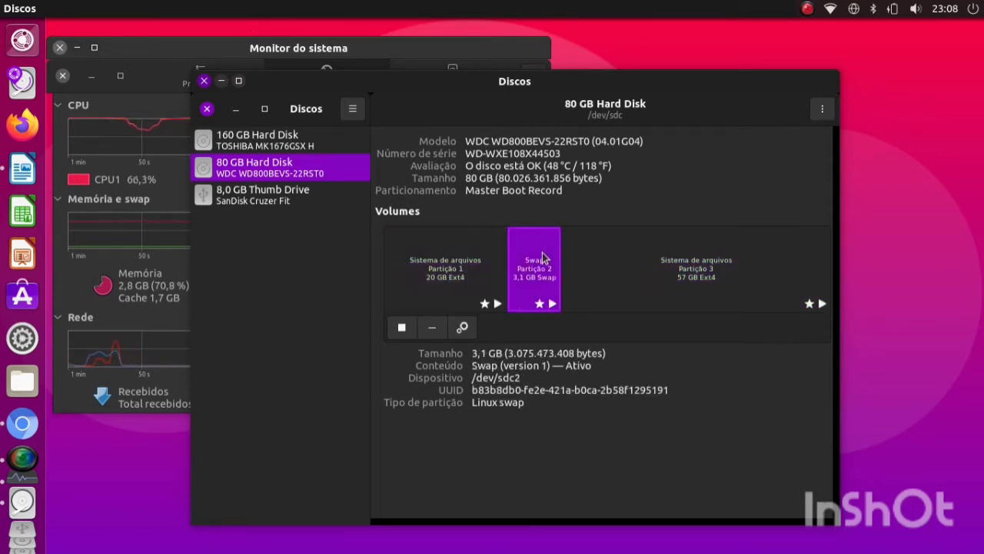
{"action": "left_click", "coordinate": [630, 261]}
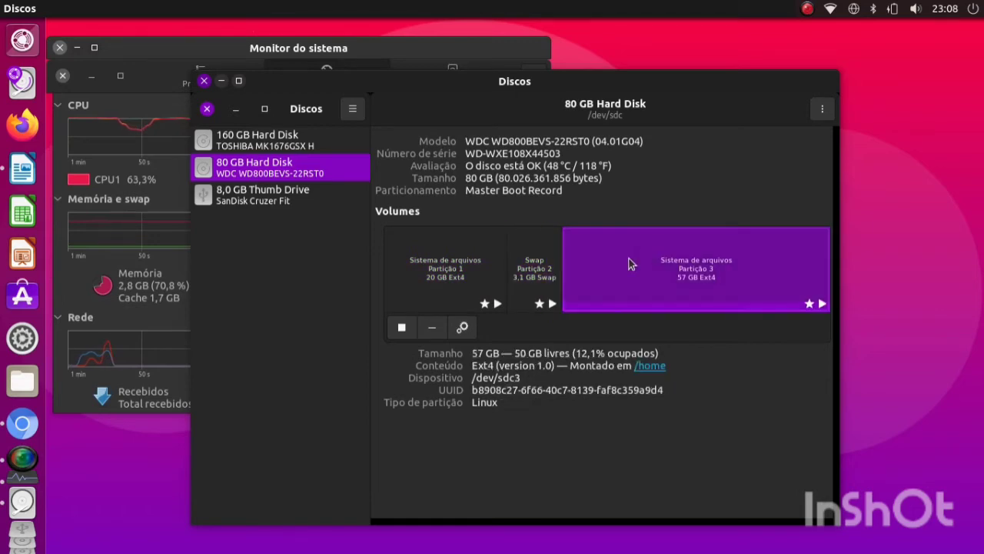
{"action": "left_click", "coordinate": [204, 81]}
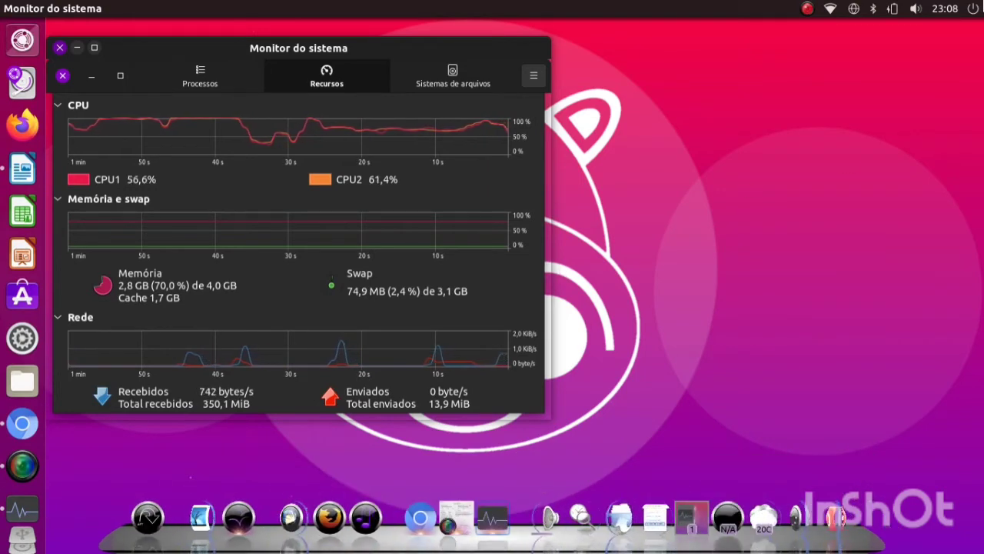
{"action": "left_click", "coordinate": [973, 9]}
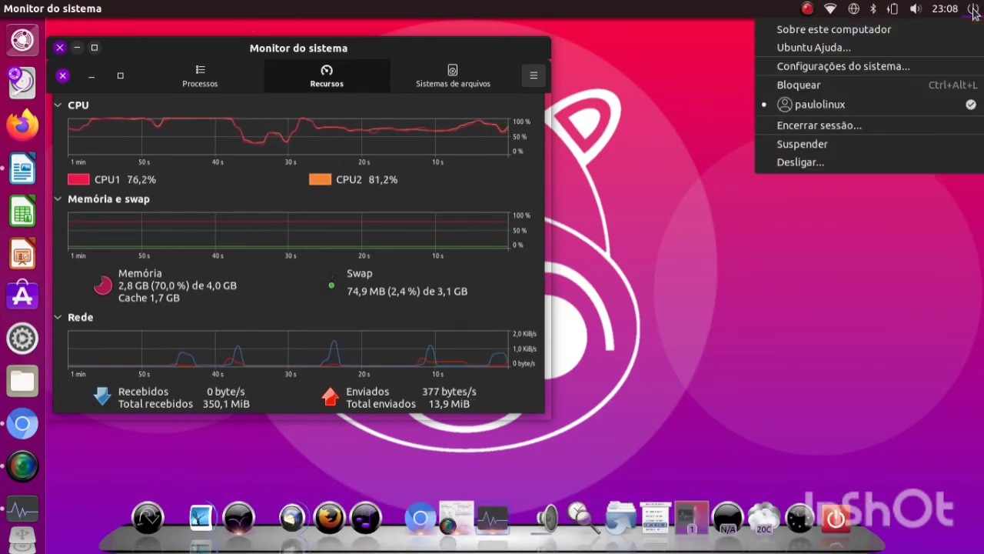
{"action": "left_click", "coordinate": [663, 154]}
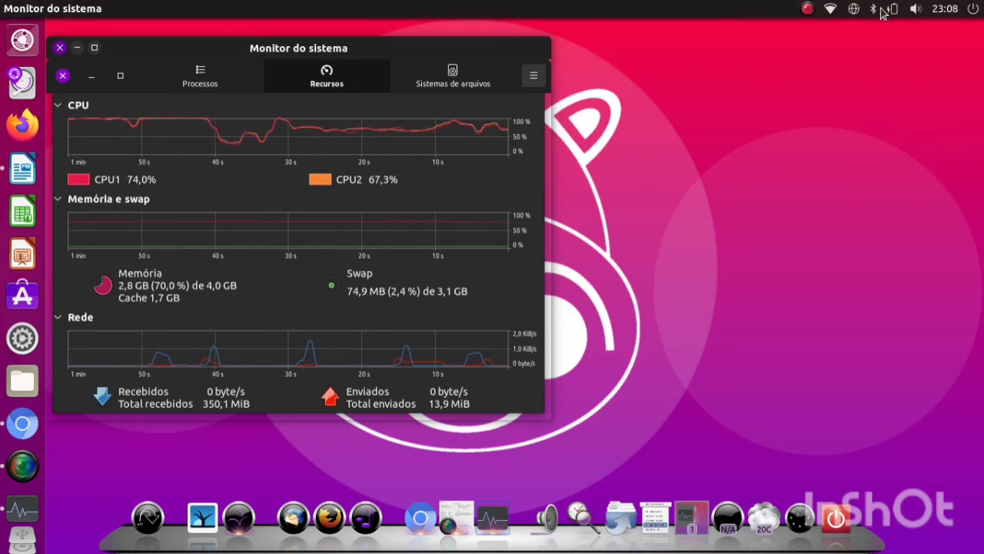
Open Arquivos from the application search, maximize its window and view Outros locais.
{"action": "left_click", "coordinate": [22, 40]}
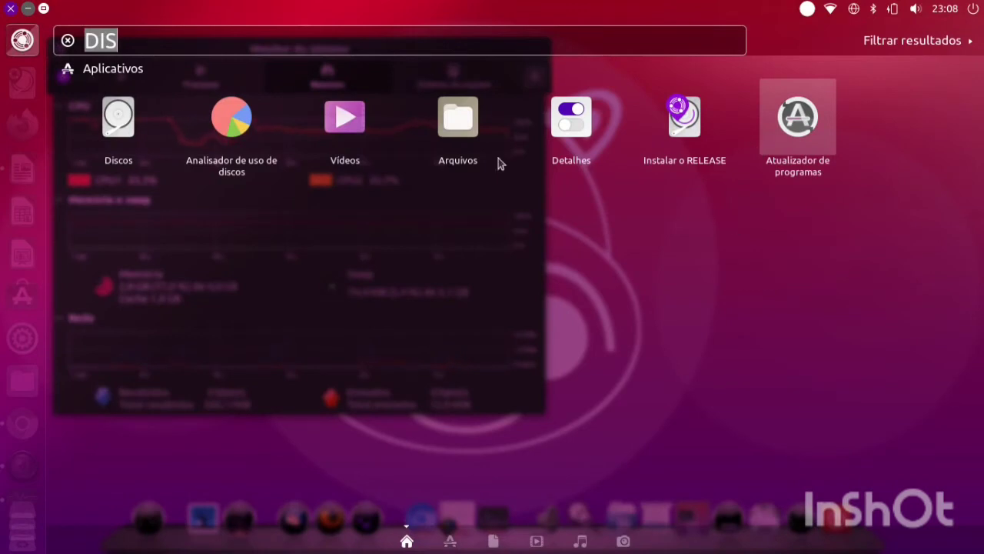
{"action": "left_click", "coordinate": [464, 137]}
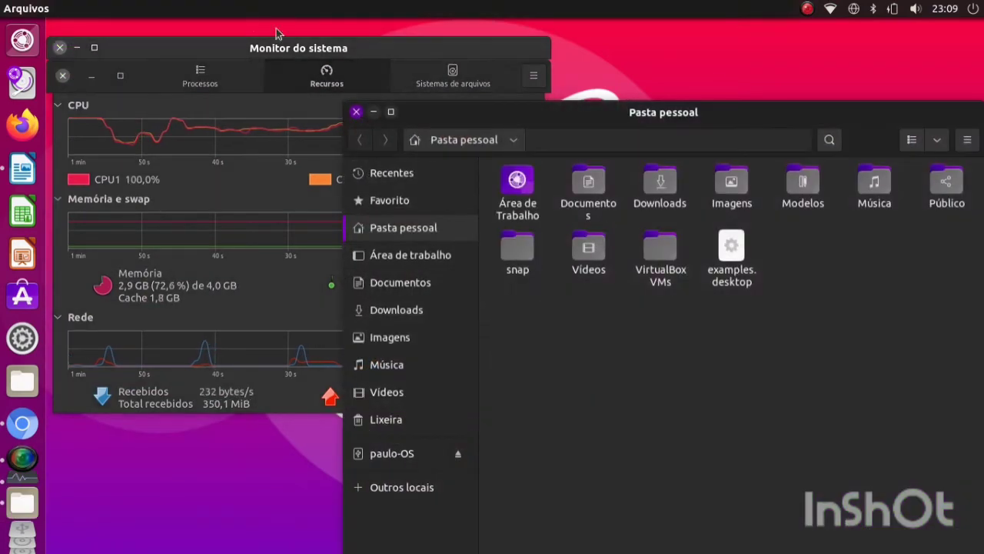
{"action": "left_click_drag", "start_coordinate": [788, 124], "coordinate": [674, 46]}
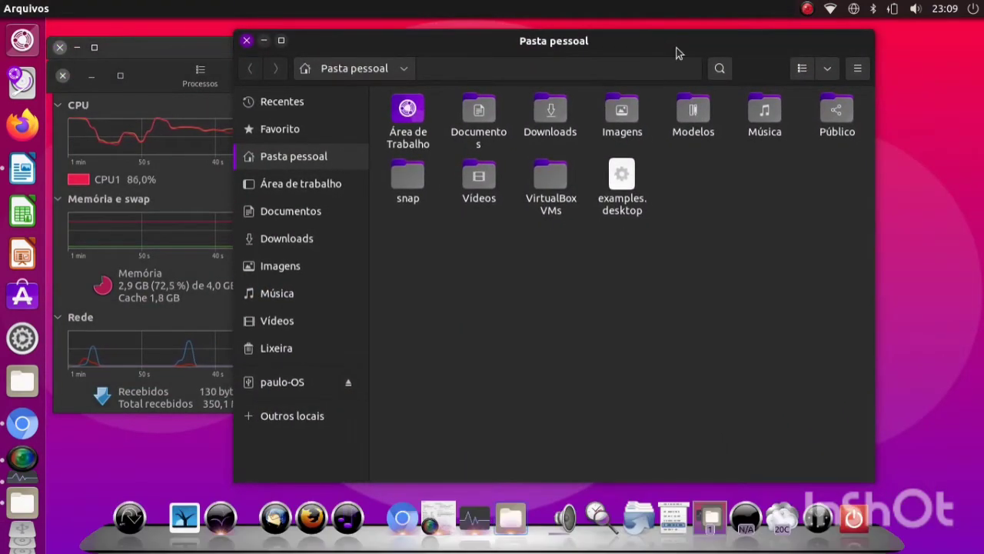
{"action": "double_click", "coordinate": [674, 48]}
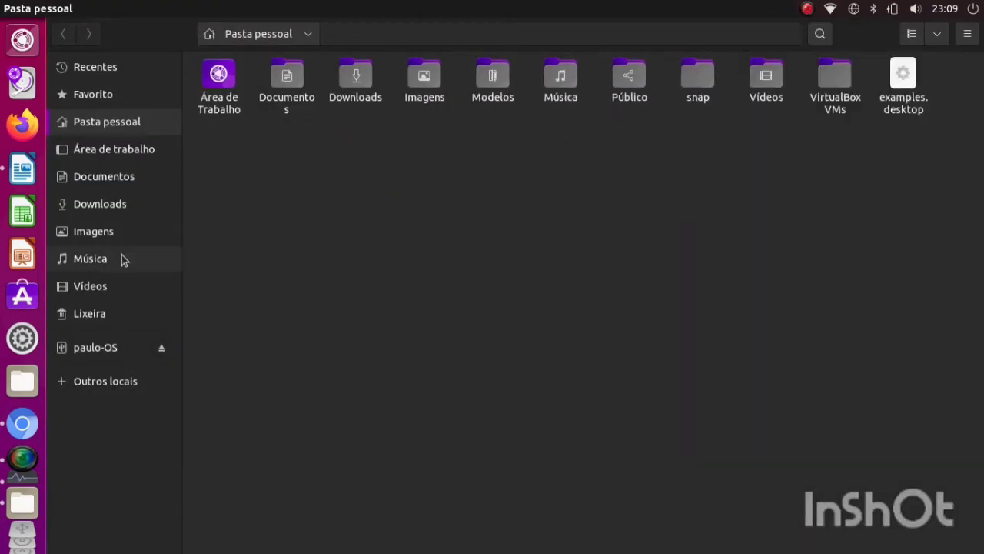
{"action": "left_click", "coordinate": [94, 378]}
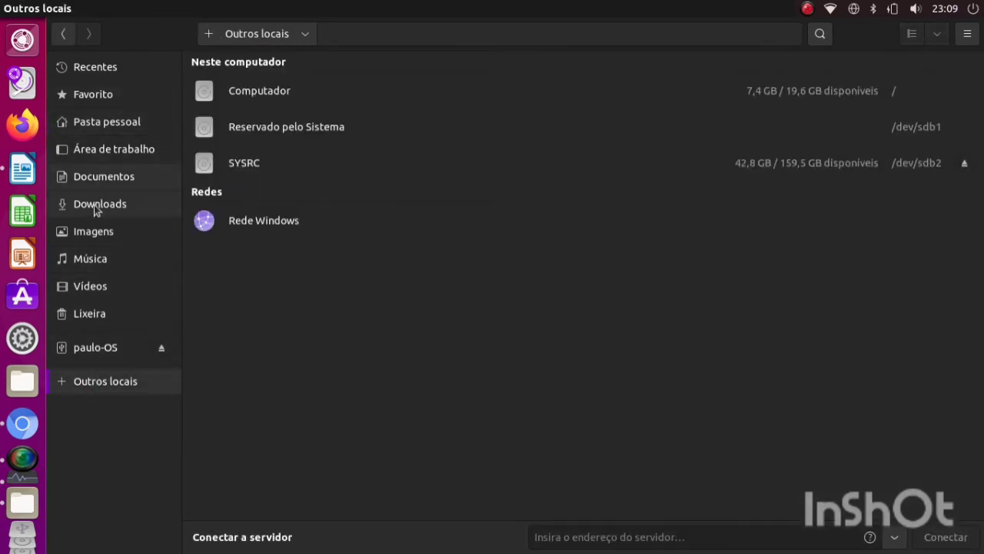
Extract Photos.zip into the Downloads folder and check the contents of the extracted Photos folder.
{"action": "left_click", "coordinate": [116, 209]}
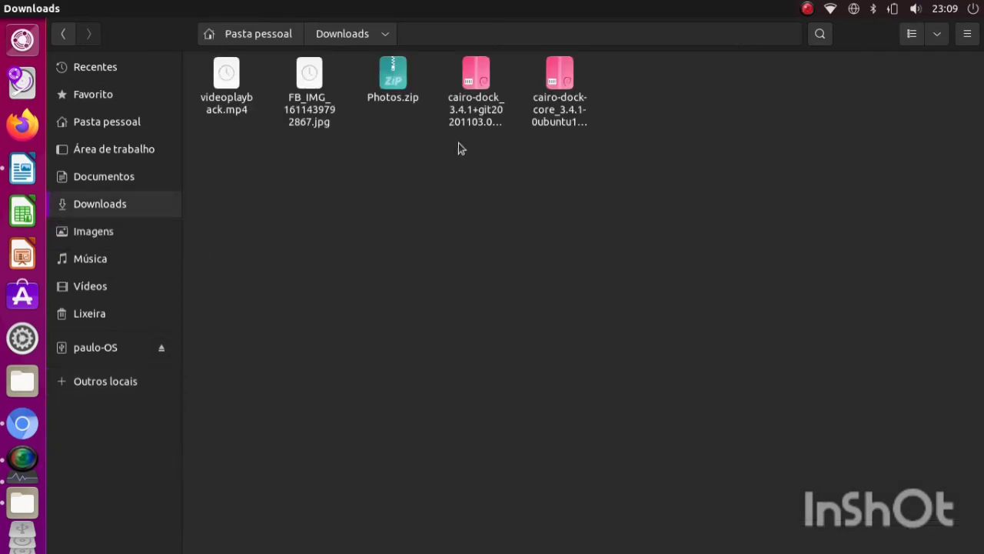
{"action": "left_click", "coordinate": [399, 82]}
{"action": "right_click", "coordinate": [399, 82]}
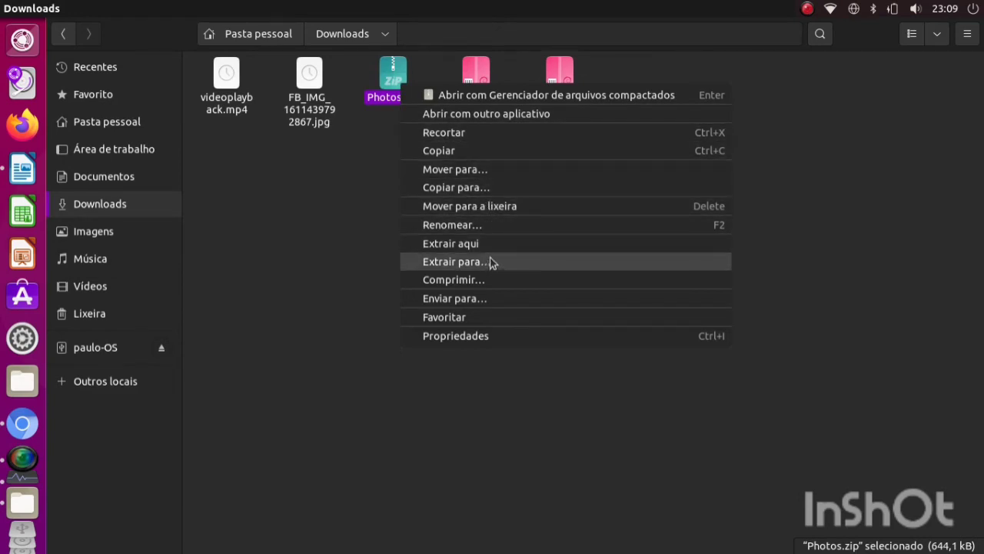
{"action": "left_click", "coordinate": [510, 243]}
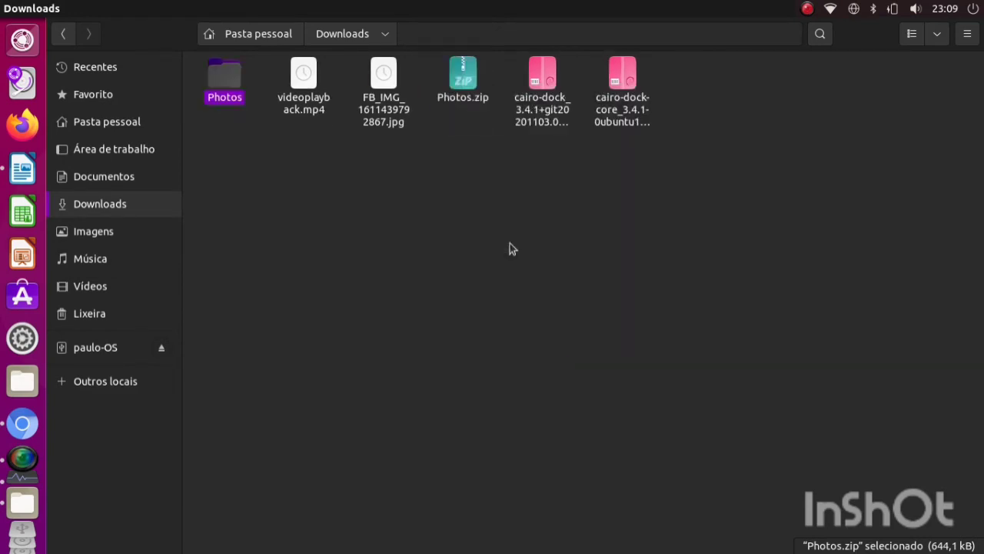
{"action": "double_click", "coordinate": [229, 90]}
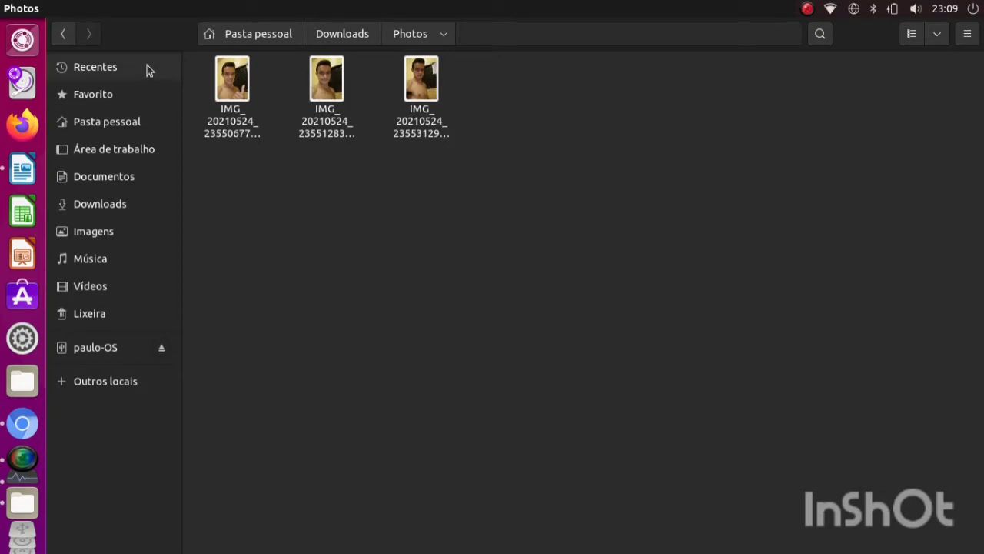
{"action": "left_click", "coordinate": [65, 39]}
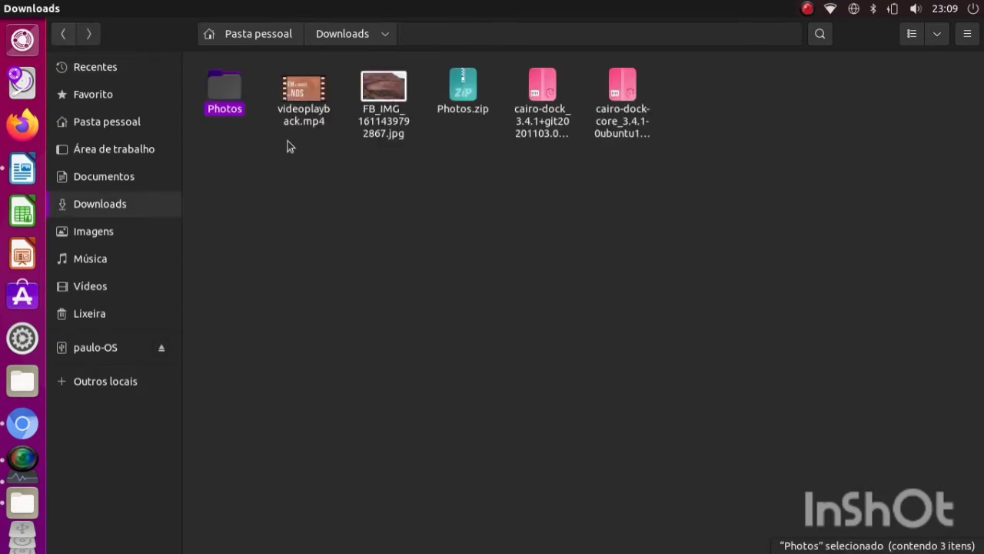
Set FB_IMG_1611439792867.jpg from Downloads as the desktop wallpaper and minimize the file manager.
{"action": "left_click", "coordinate": [312, 103]}
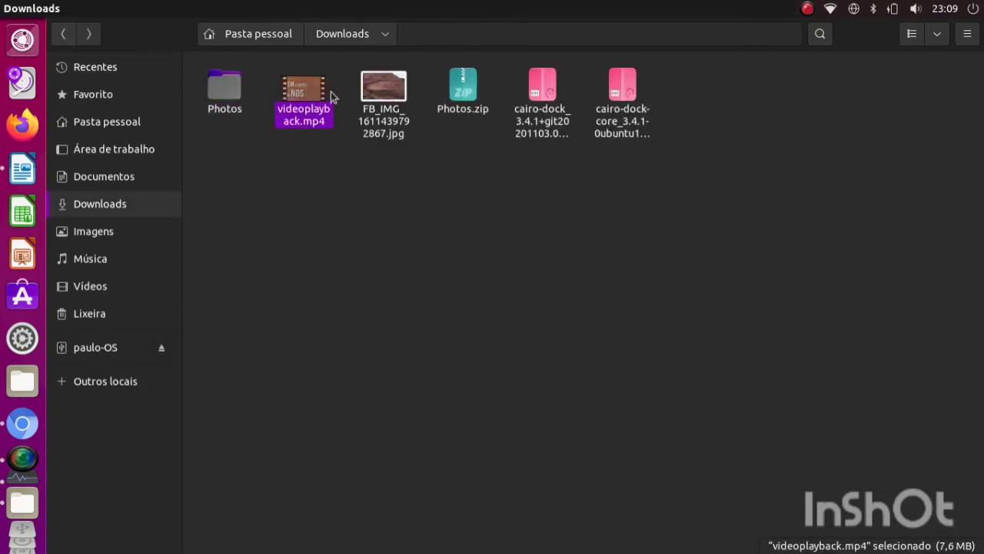
{"action": "right_click", "coordinate": [371, 92]}
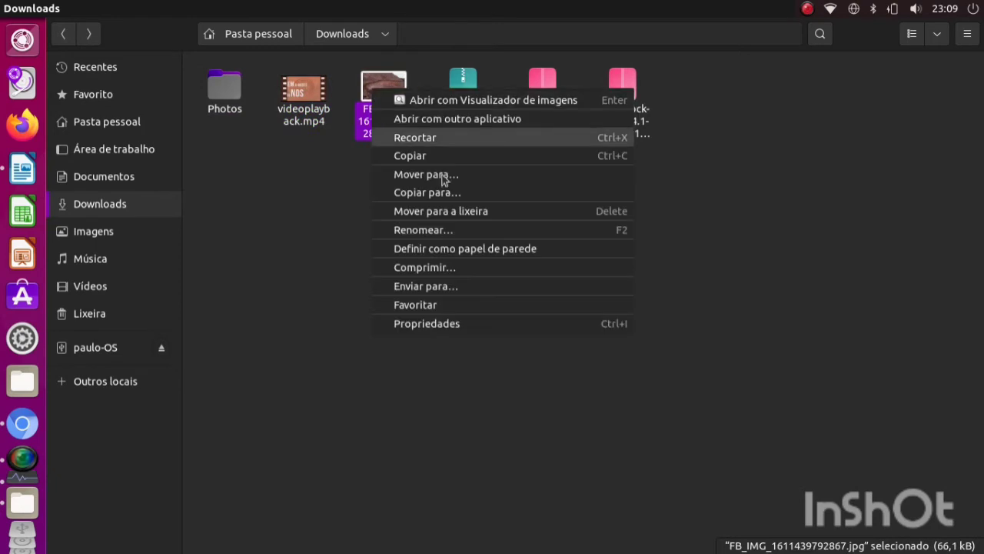
{"action": "left_click", "coordinate": [442, 254]}
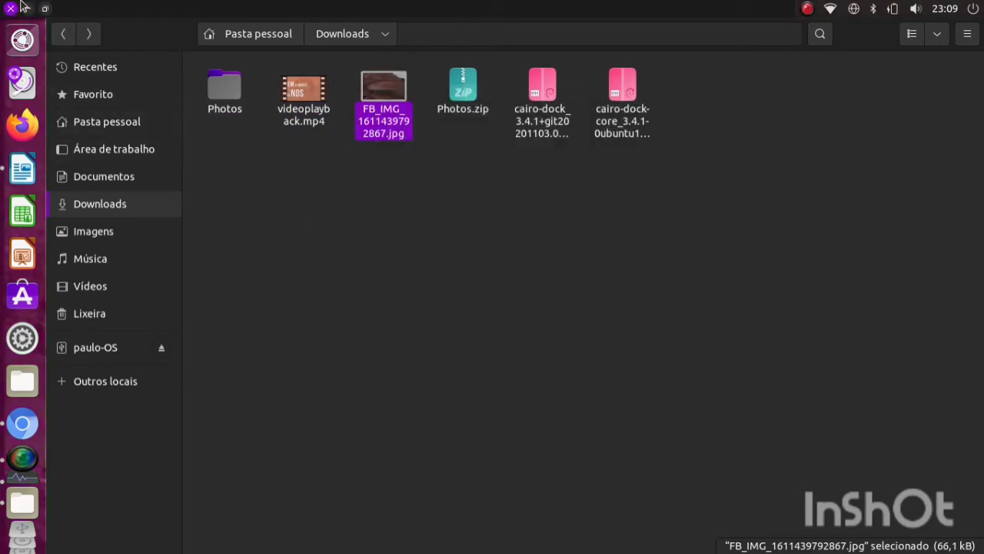
{"action": "left_click", "coordinate": [28, 10]}
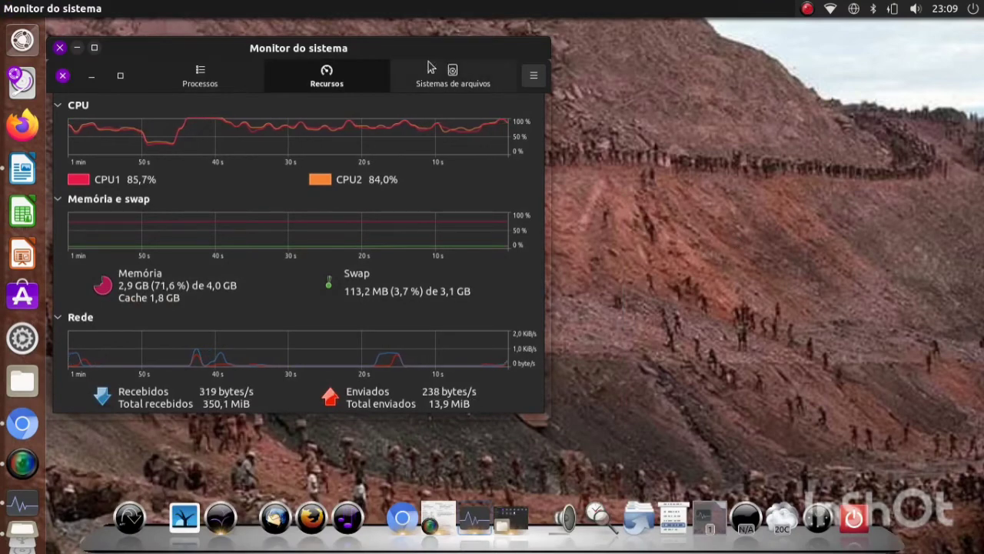
Move the Monitor do sistema window clear of the desktop icons, and open Configurações do sistema and minimize it.
{"action": "left_click_drag", "start_coordinate": [395, 50], "coordinate": [749, 47]}
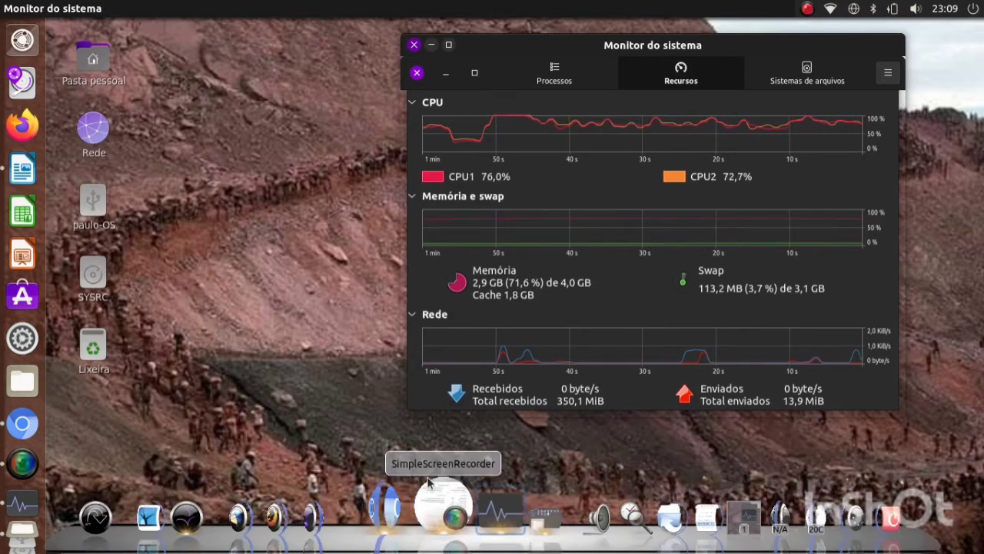
{"action": "scroll", "coordinate": [9, 462], "scroll_direction": "down", "scroll_amount": 3}
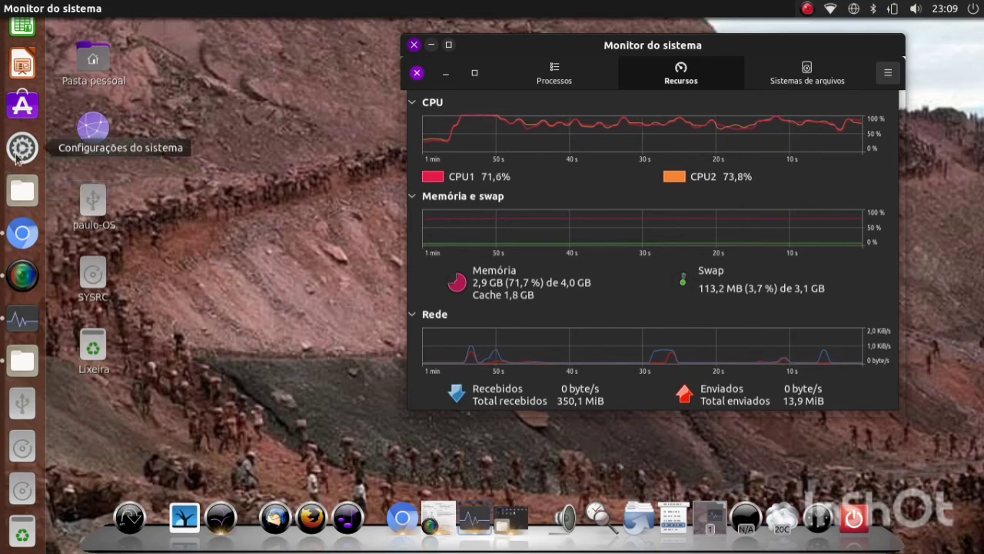
{"action": "scroll", "coordinate": [22, 148], "scroll_direction": "up", "scroll_amount": 2}
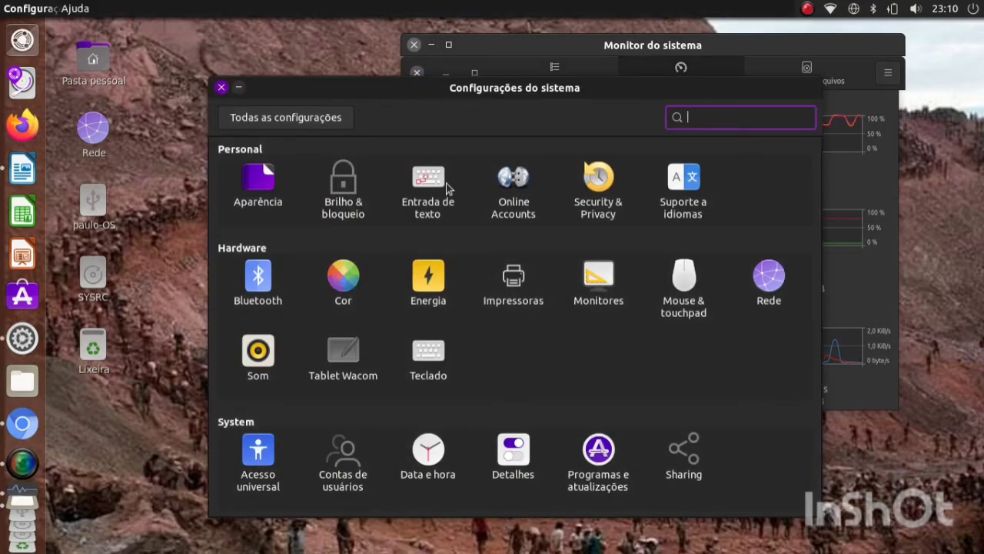
{"action": "left_click", "coordinate": [239, 88]}
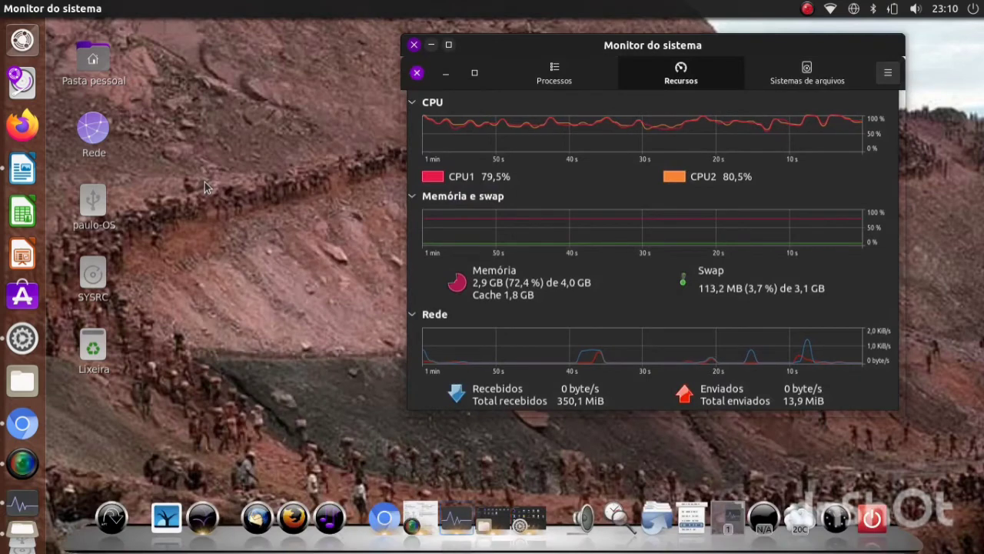
Open a terminal in the desktop folder and move its window up so that it is fully visible.
{"action": "right_click", "coordinate": [205, 185]}
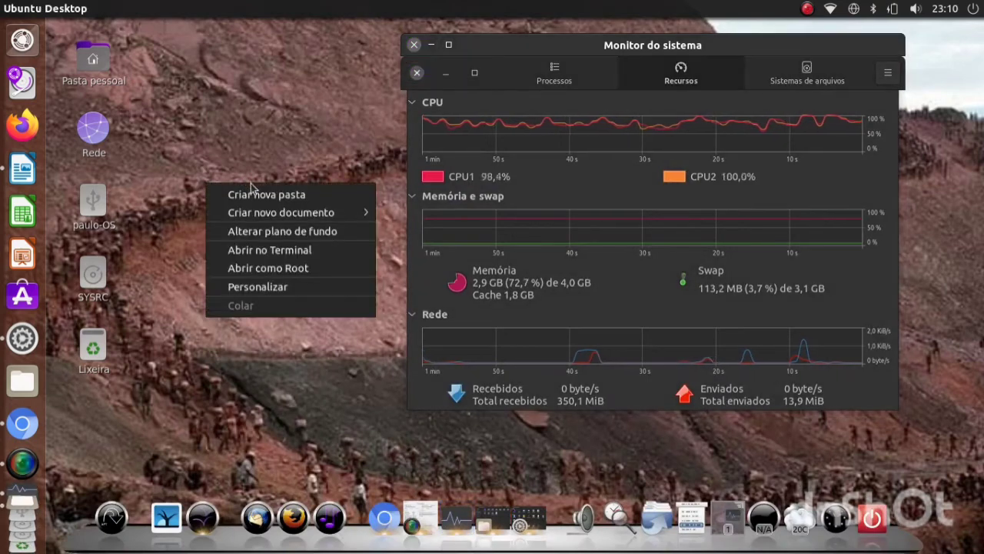
{"action": "left_click", "coordinate": [265, 252]}
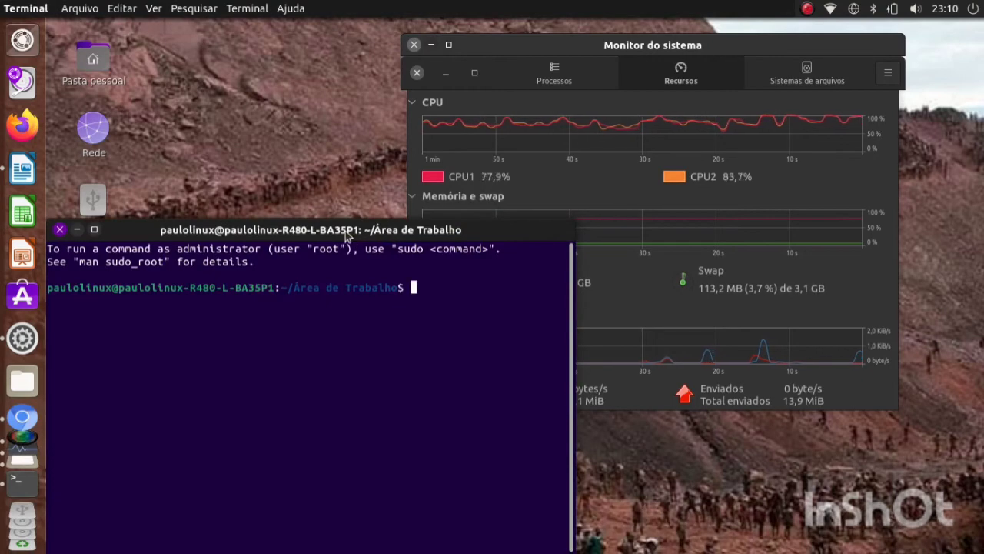
{"action": "left_click_drag", "start_coordinate": [349, 219], "coordinate": [403, 38]}
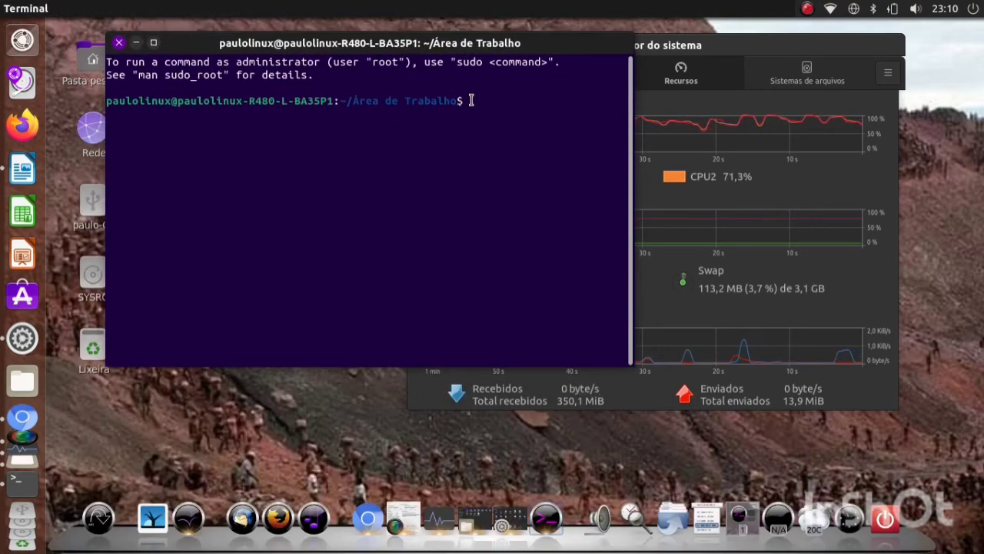
Try to run the uppercase commands CD and APT UPDATE in the terminal.
{"action": "type", "text": "CD"}
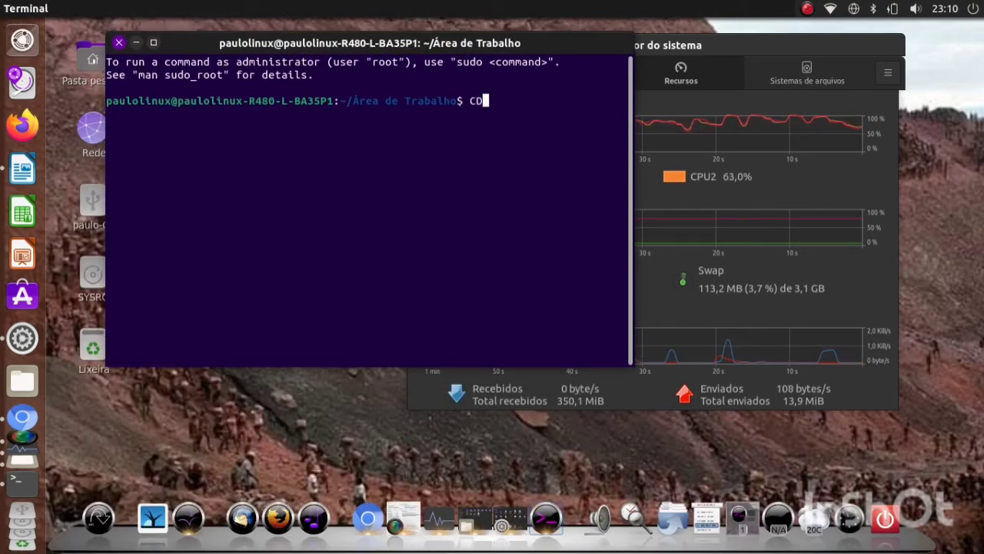
{"action": "key", "text": "Return"}
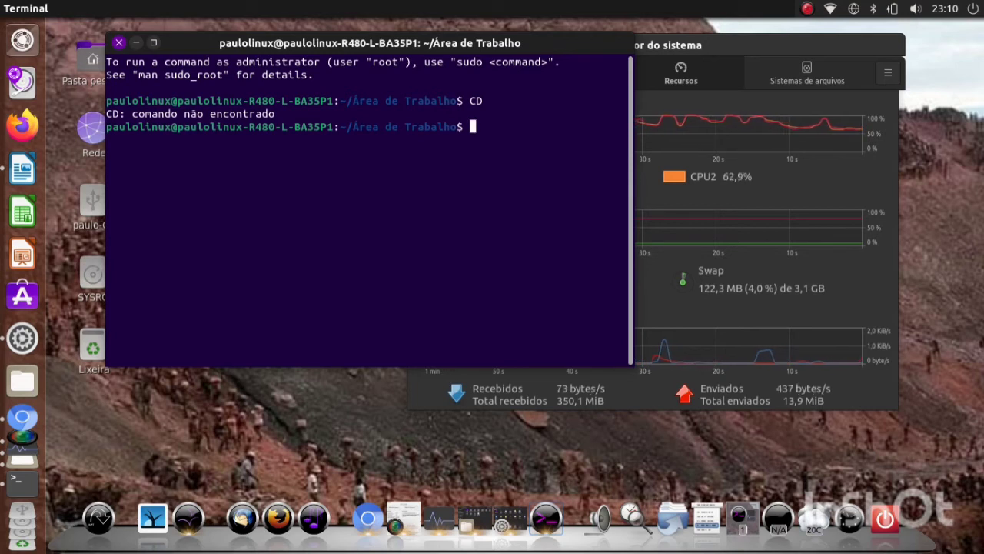
{"action": "type", "text": "APT UPDATE"}
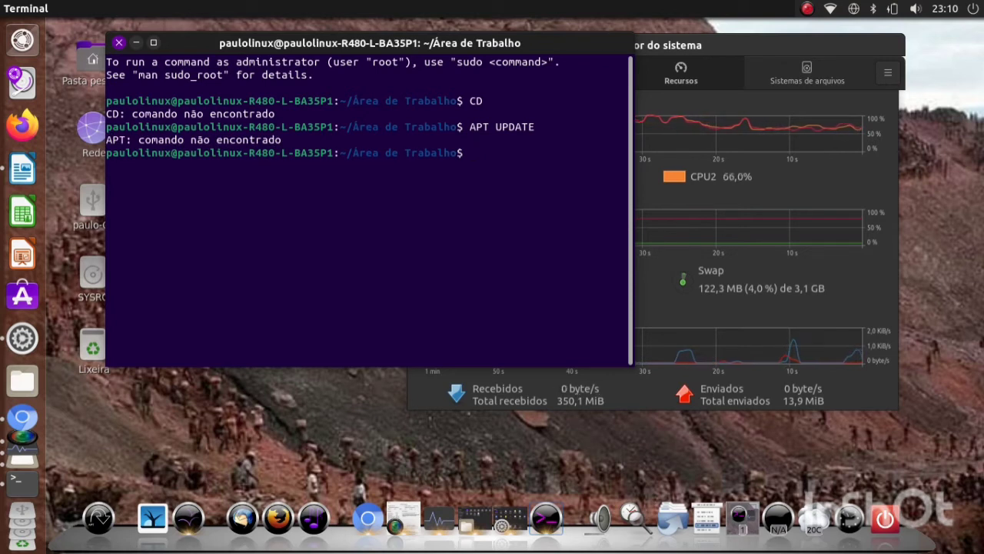
Run apt update in lowercase in the terminal.
{"action": "type", "text": "aot"}
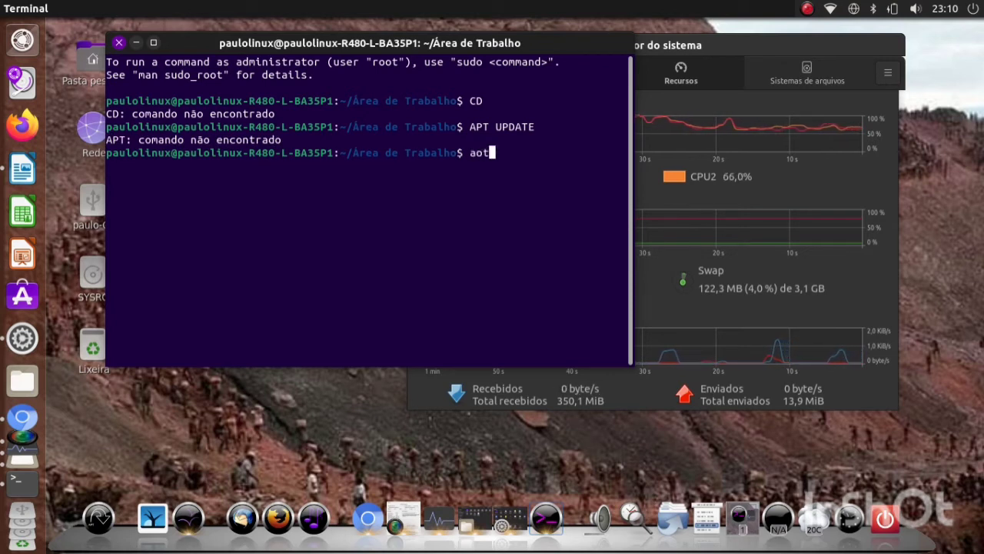
{"action": "key", "text": "BackSpace"}
{"action": "type", "text": "pt "}
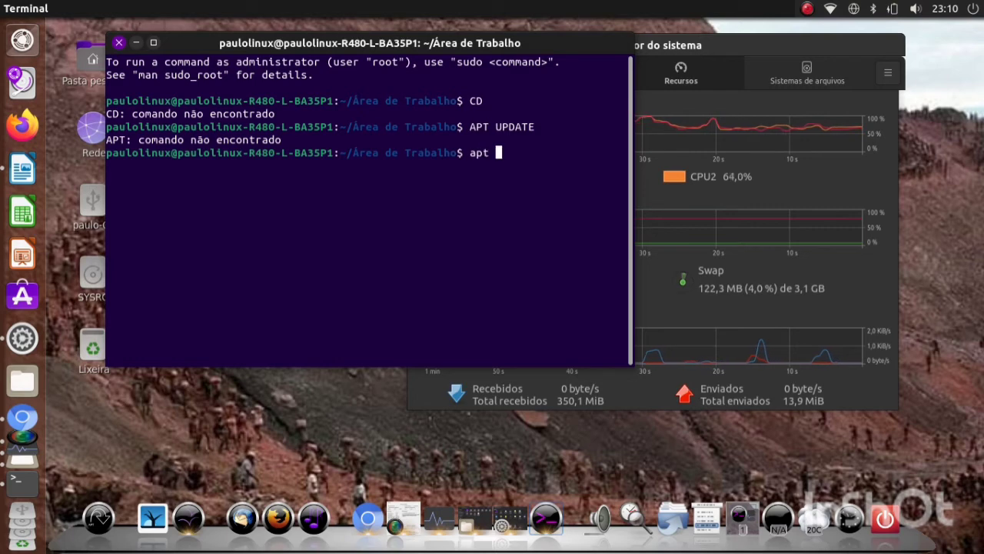
{"action": "type", "text": "update"}
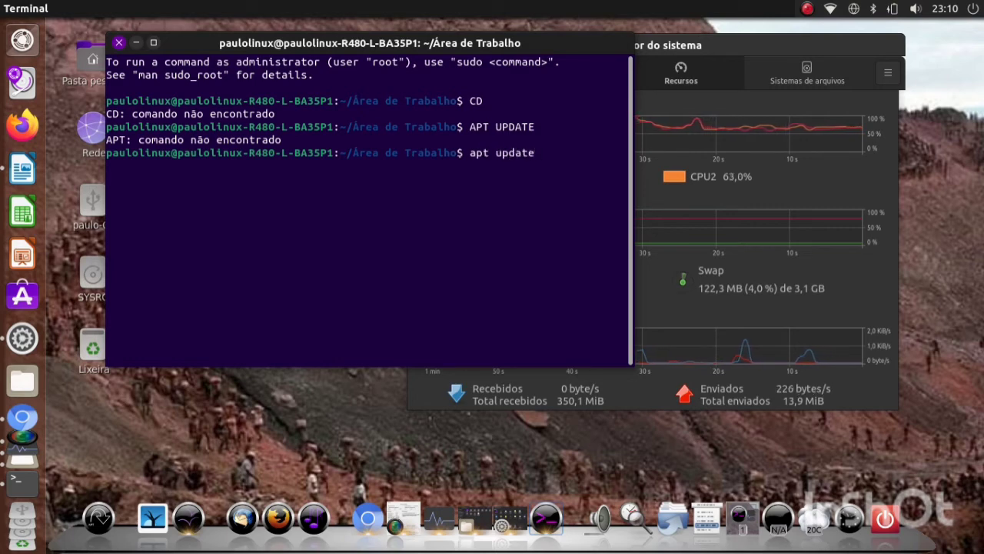
{"action": "key", "text": "Return"}
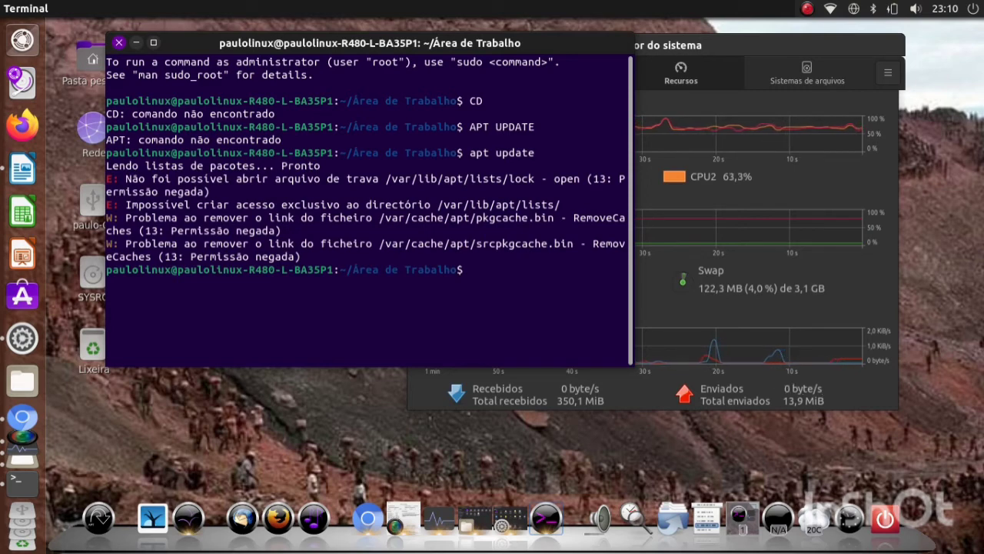
Change to the home directory in the terminal and rerun apt update from there.
{"action": "type", "text": "cd"}
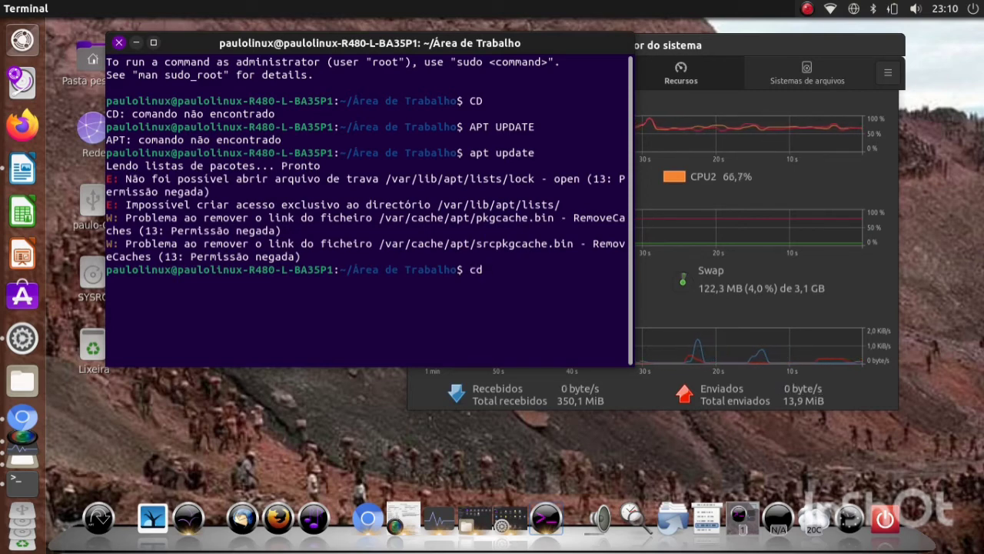
{"action": "key", "text": "Return"}
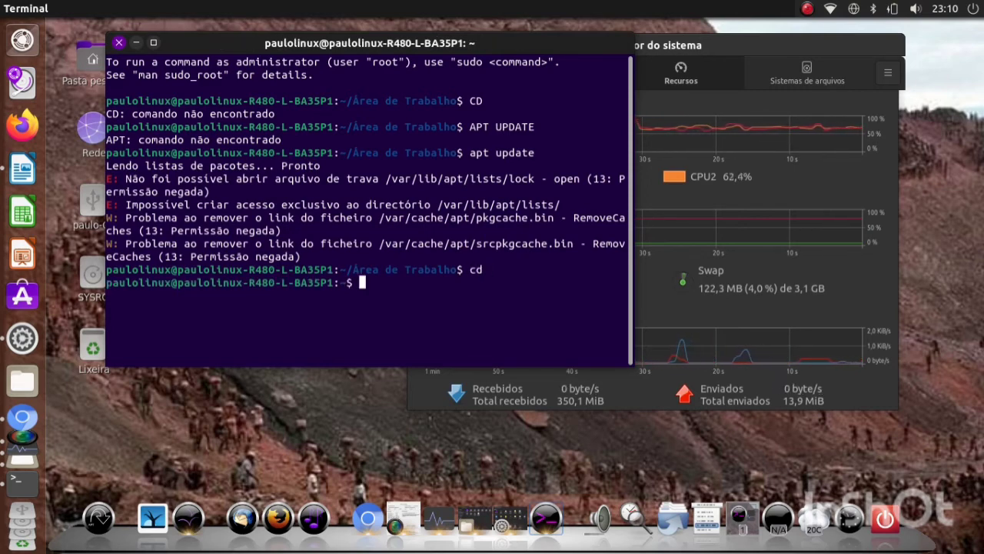
{"action": "key", "text": "Up"}
{"action": "key", "text": "Up"}
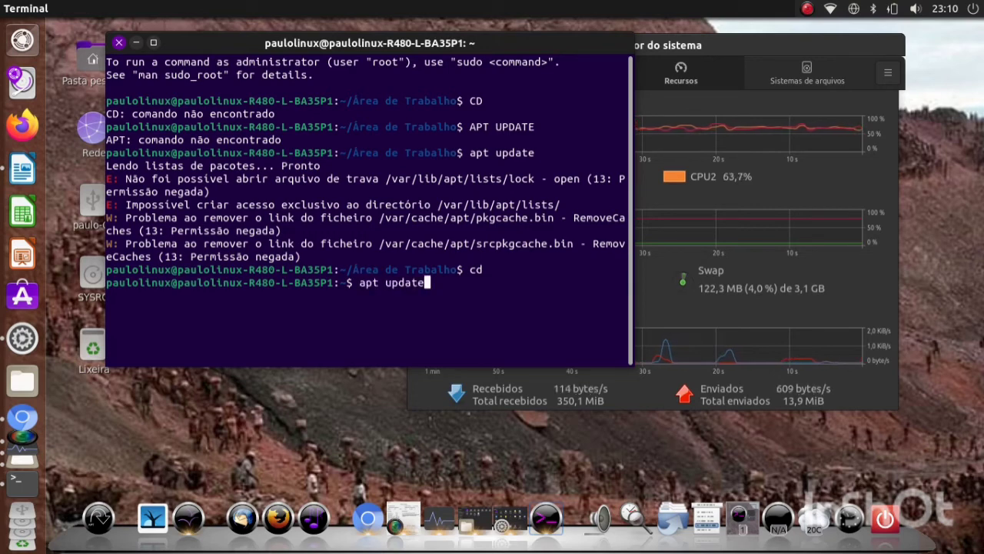
{"action": "key", "text": "Return"}
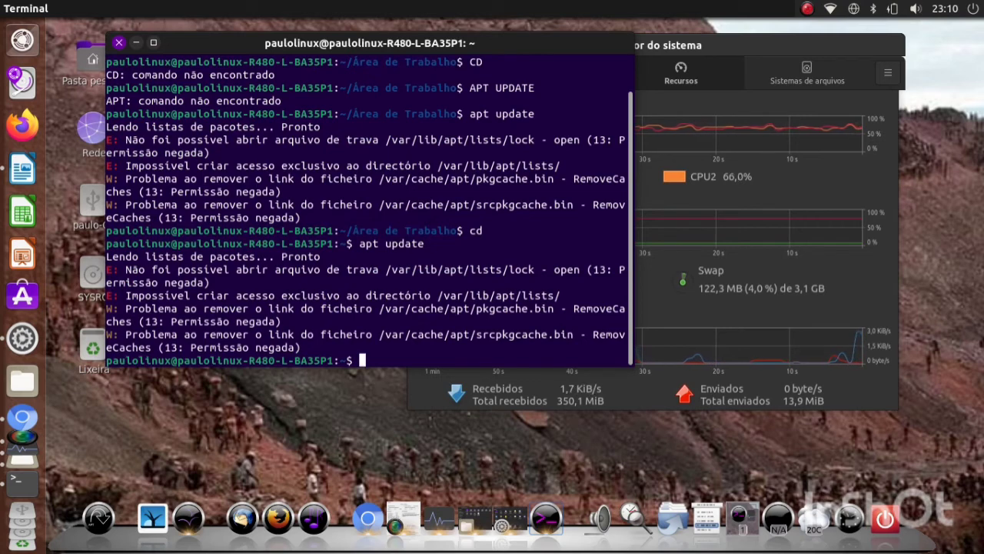
Run sudo apt-get update in the terminal and authorize it with the account password.
{"action": "type", "text": "sudo apt"}
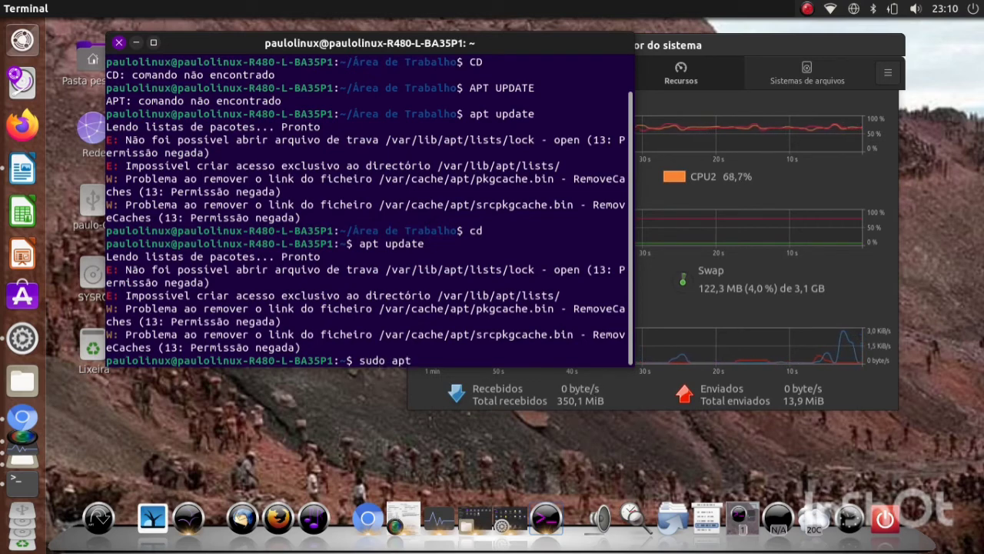
{"action": "type", "text": "-get "}
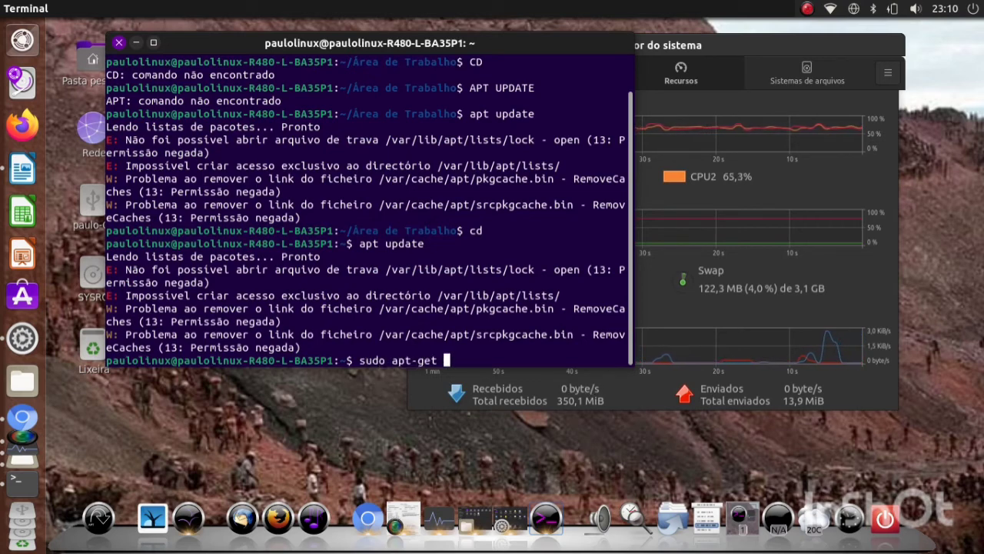
{"action": "type", "text": "update"}
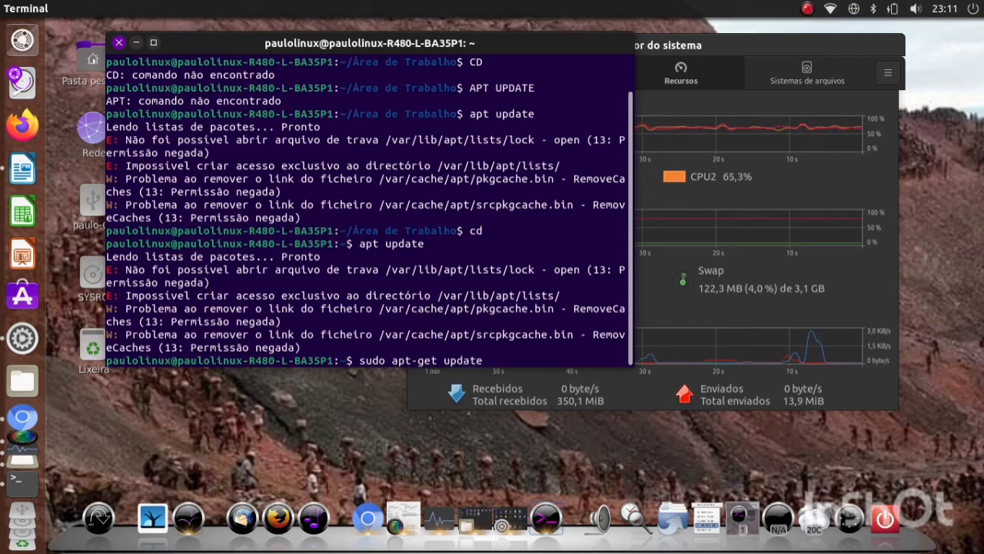
{"action": "key", "text": "Return"}
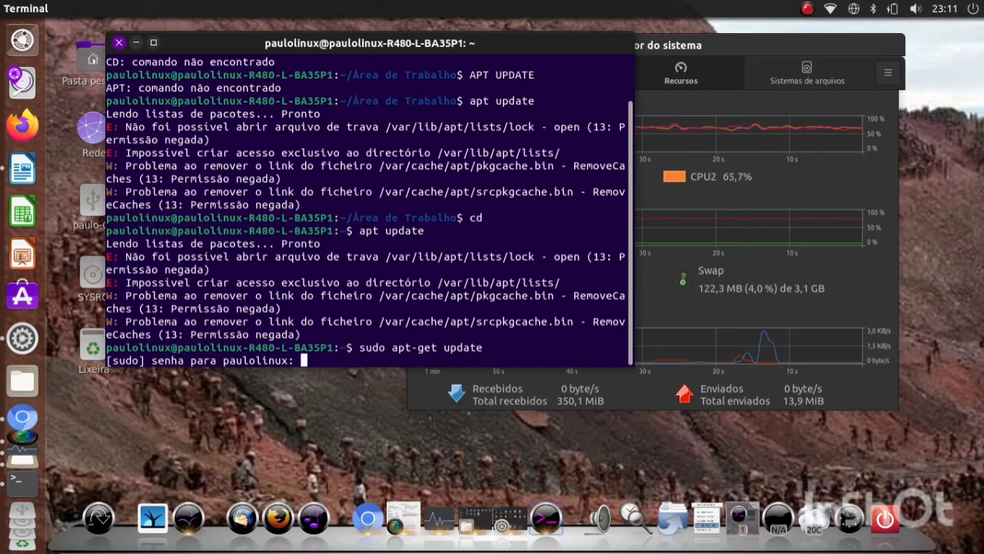
{"action": "key", "text": "Return"}
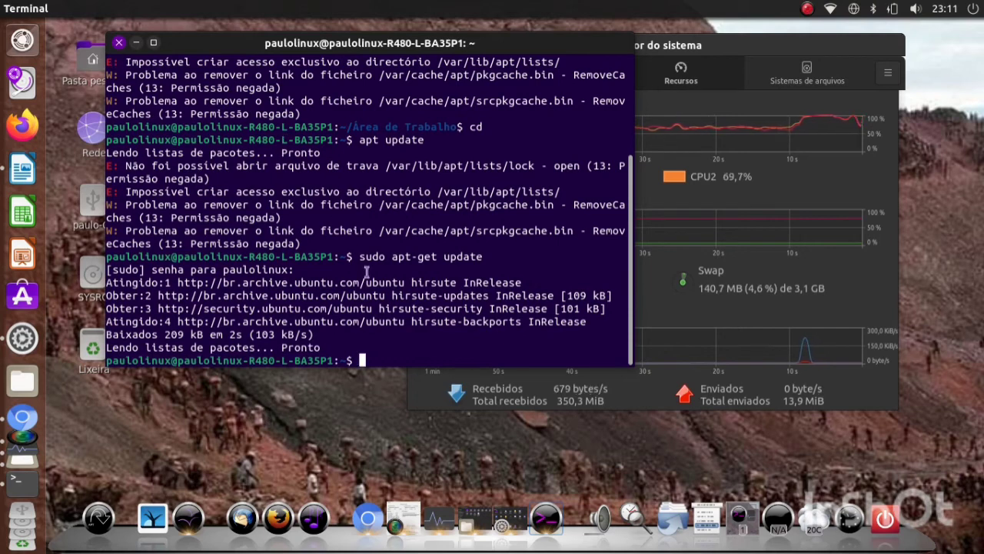
Show the kernel and system information with uname -a and minimize the terminal window.
{"action": "type", "text": "una"}
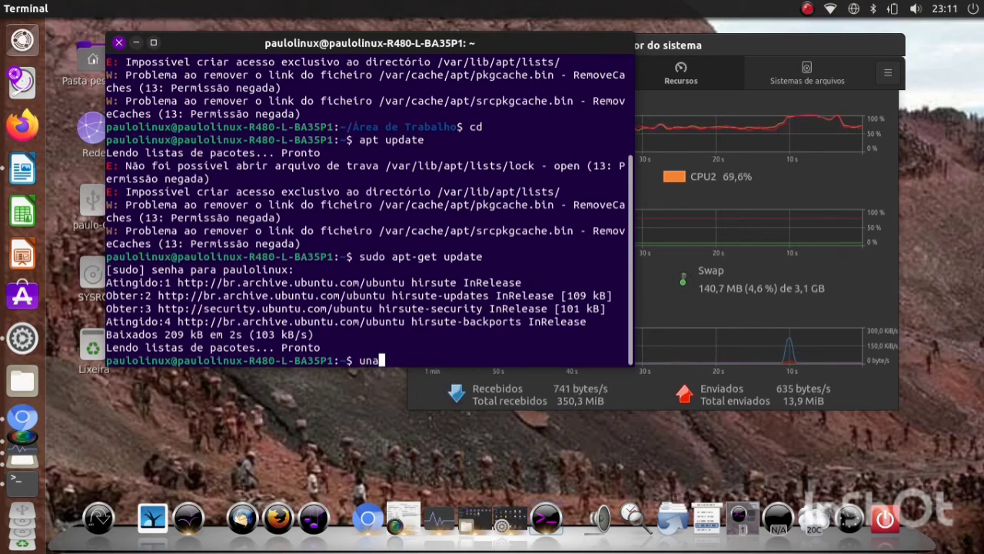
{"action": "type", "text": "me -a"}
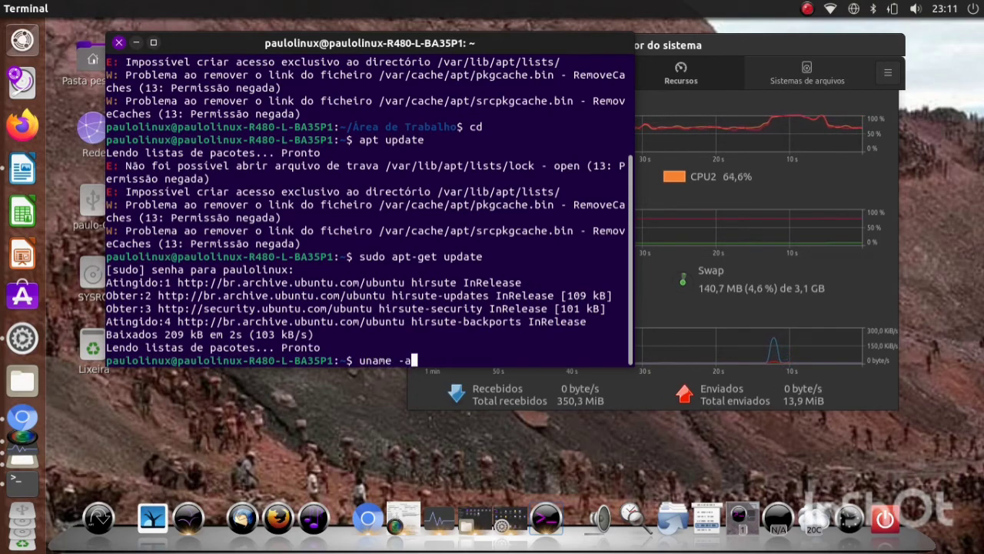
{"action": "key", "text": "Return"}
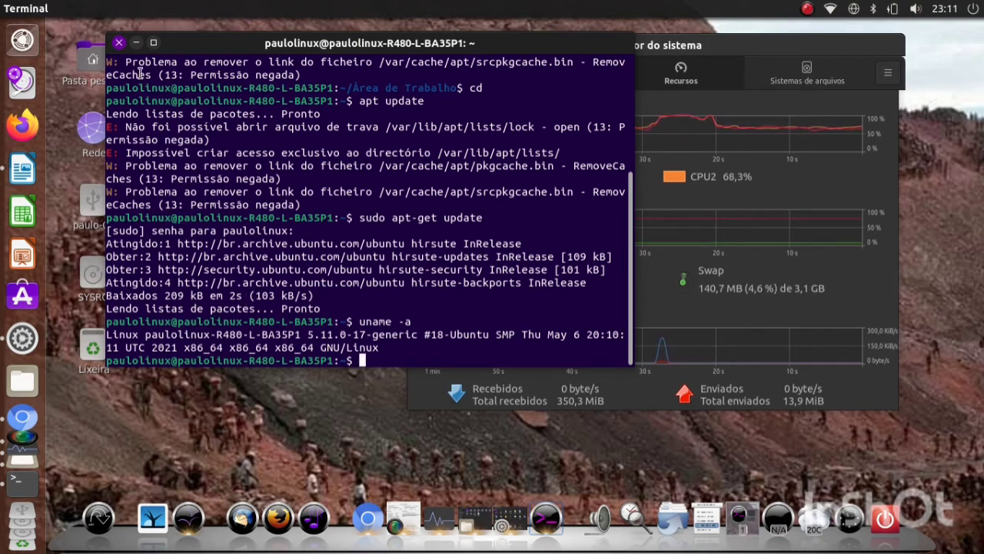
{"action": "left_click", "coordinate": [137, 44]}
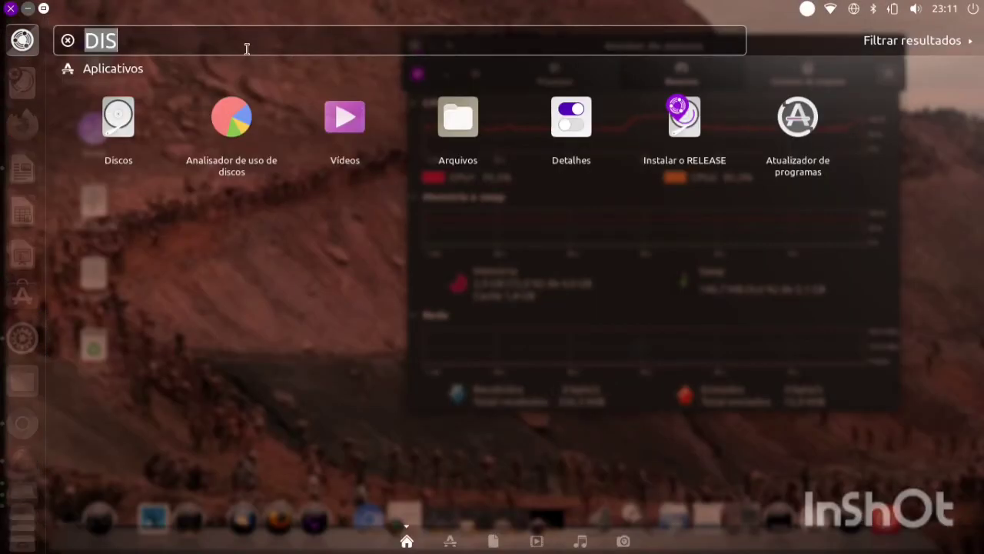
Search the computer from the Dash for a and r in turn, and clear the search text.
{"action": "type", "text": "\\"}
{"action": "key", "text": "BackSpace"}
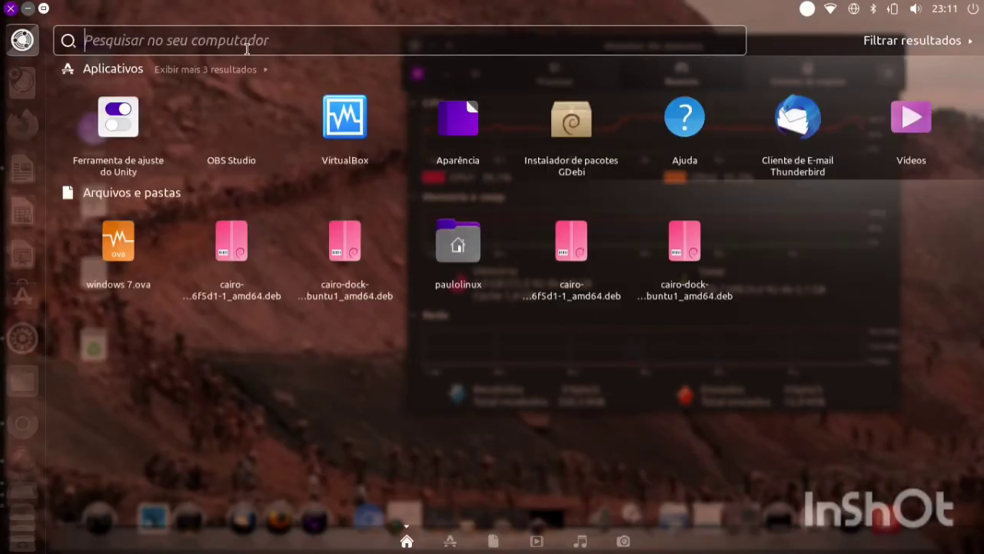
{"action": "type", "text": "a"}
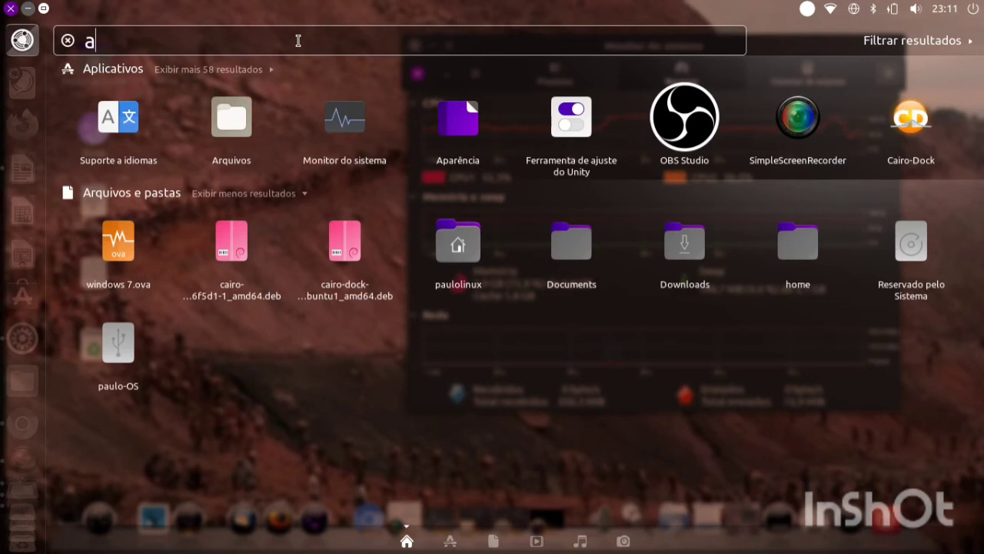
{"action": "key", "text": "BackSpace"}
{"action": "type", "text": "r"}
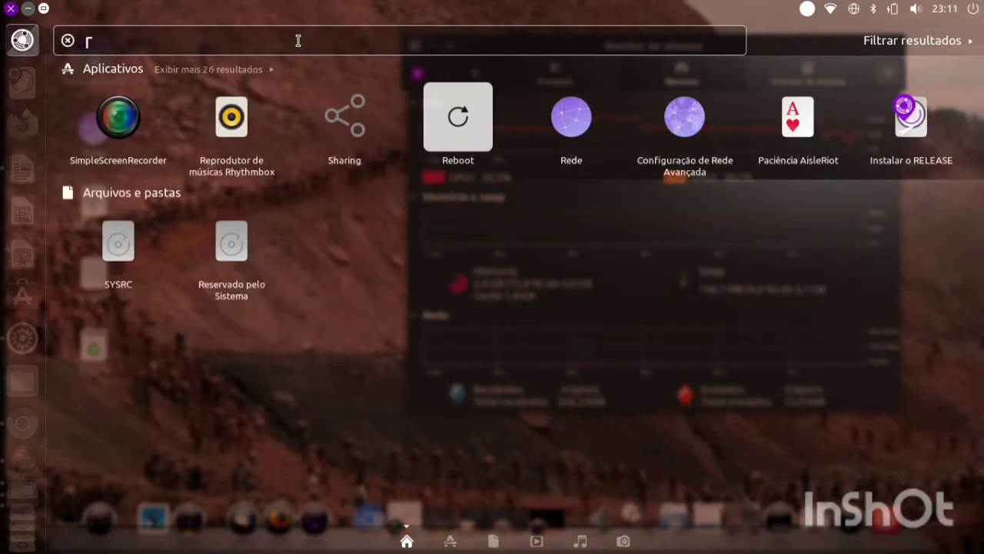
{"action": "key", "text": "BackSpace"}
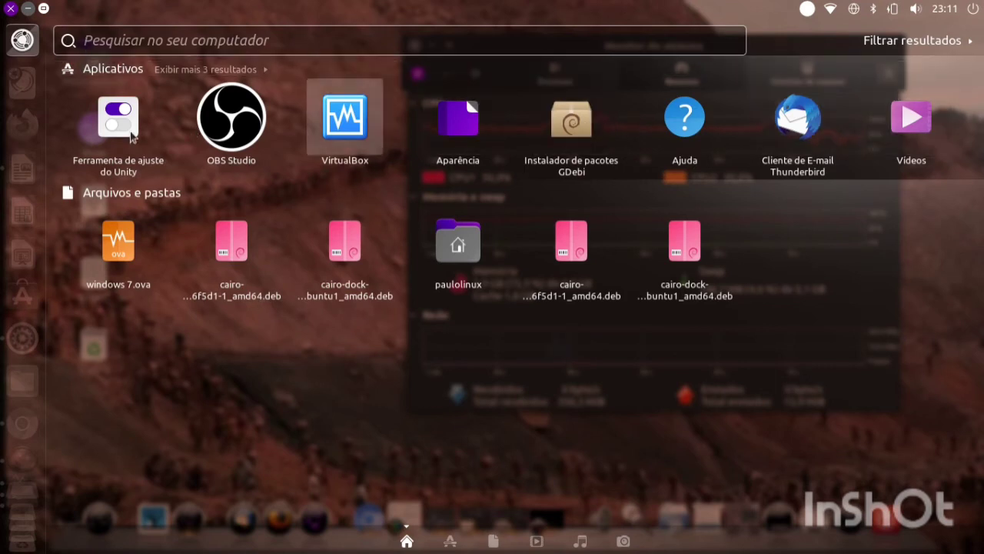
Open Ferramenta de ajuste do Unity and move its window clear of the desktop icons.
{"action": "left_click", "coordinate": [117, 137]}
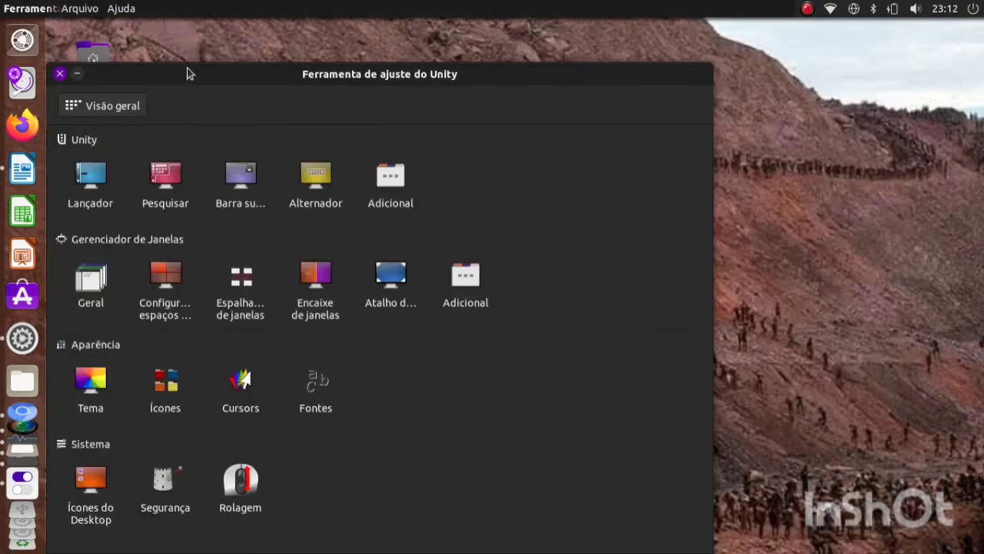
{"action": "left_click_drag", "start_coordinate": [189, 73], "coordinate": [394, 29]}
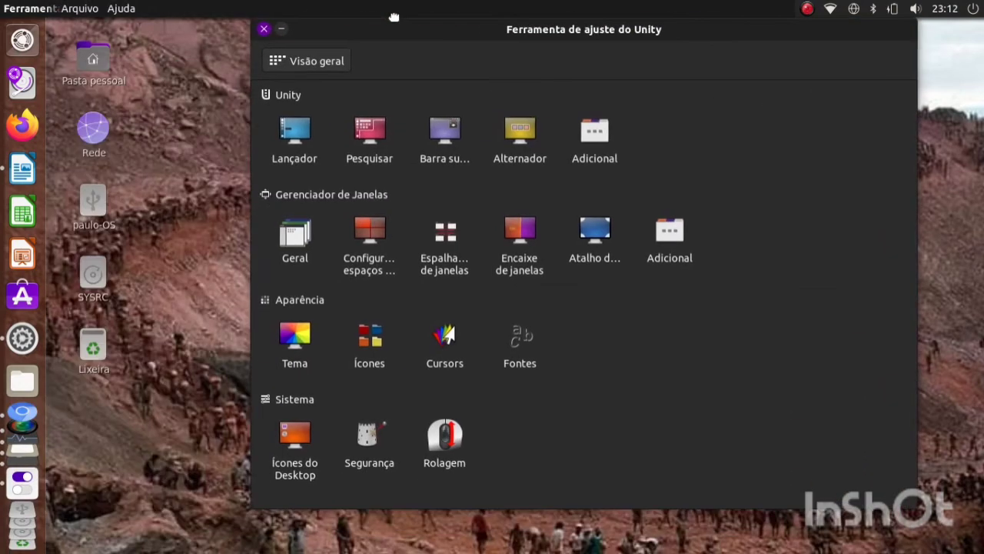
View the available icon themes and the GTK and window decoration themes, and return to the overview.
{"action": "left_click", "coordinate": [350, 354]}
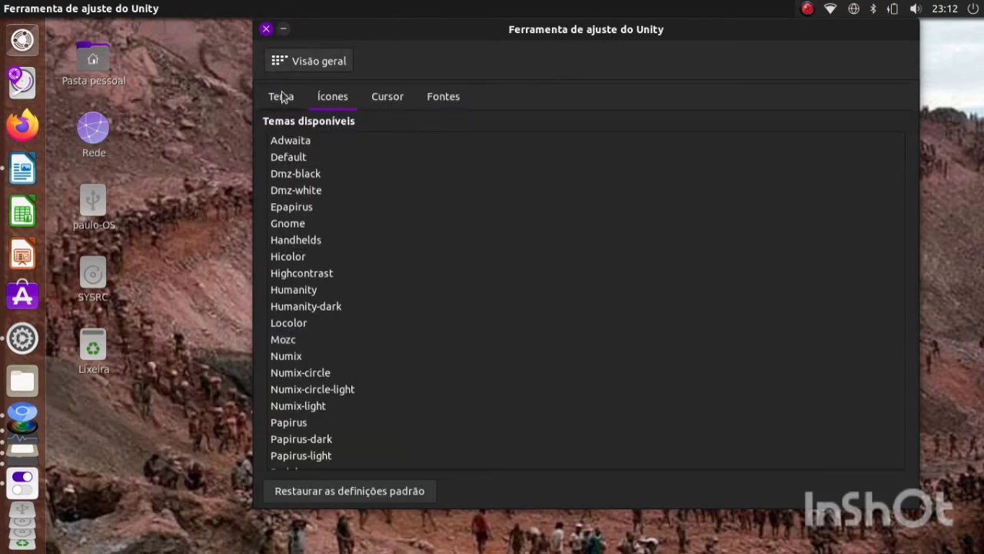
{"action": "left_click", "coordinate": [281, 94]}
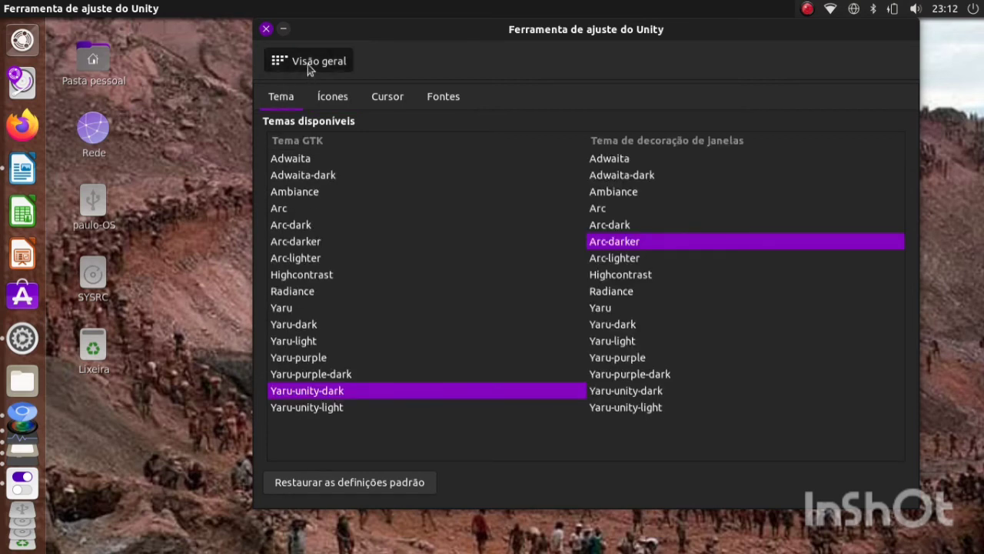
{"action": "left_click", "coordinate": [308, 67]}
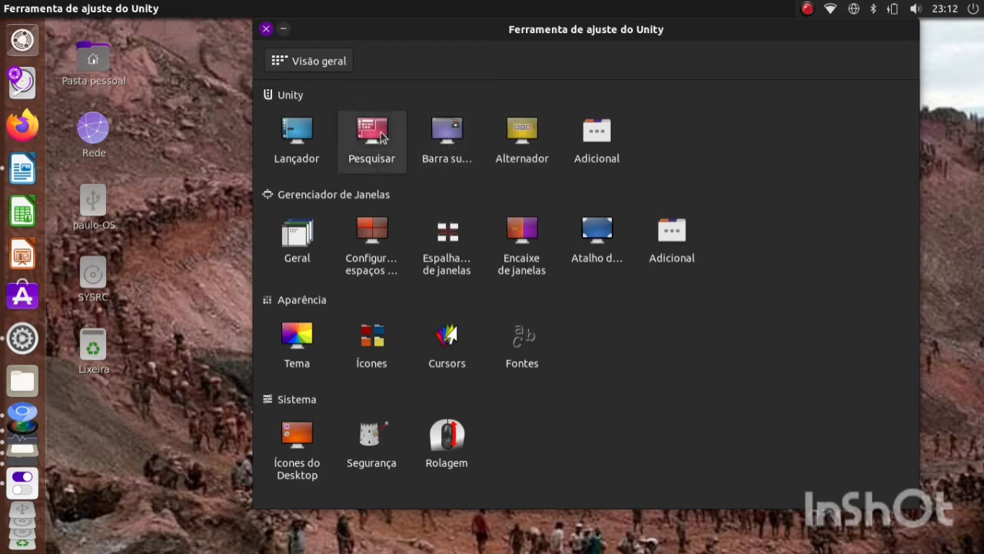
Set the launcher's colour to Personalizado, try its position at Bottom before restoring Esquerda, and close the tweak tool.
{"action": "left_click", "coordinate": [313, 140]}
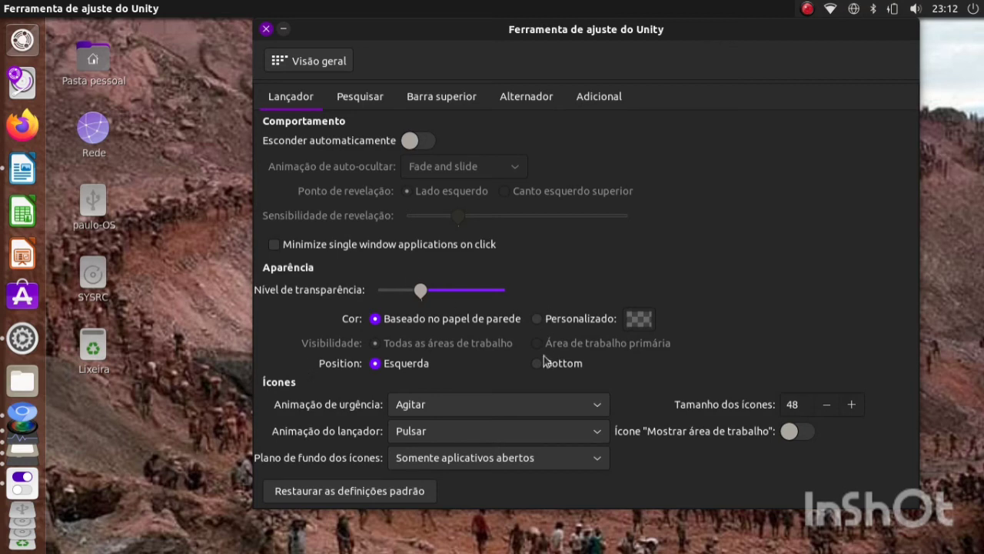
{"action": "left_click", "coordinate": [542, 325]}
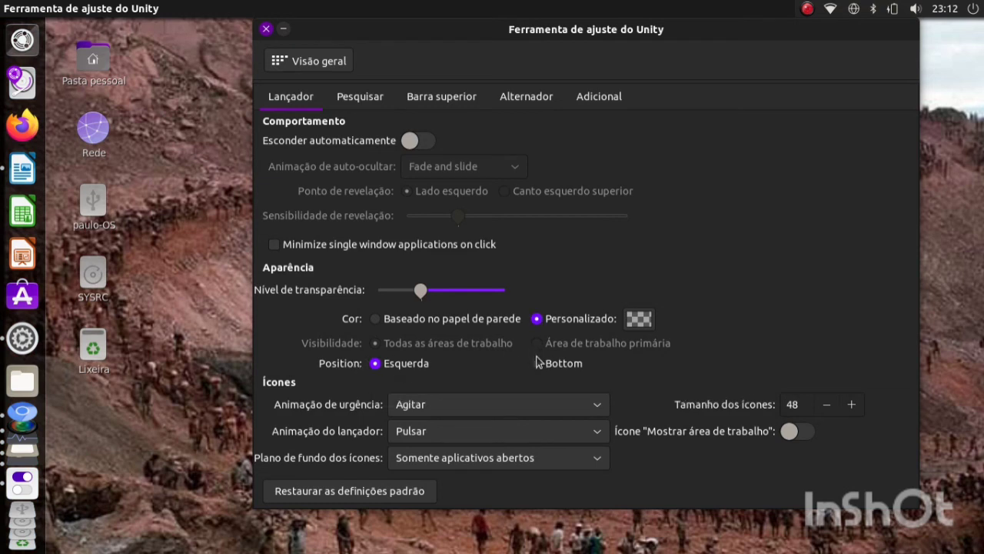
{"action": "left_click", "coordinate": [537, 364]}
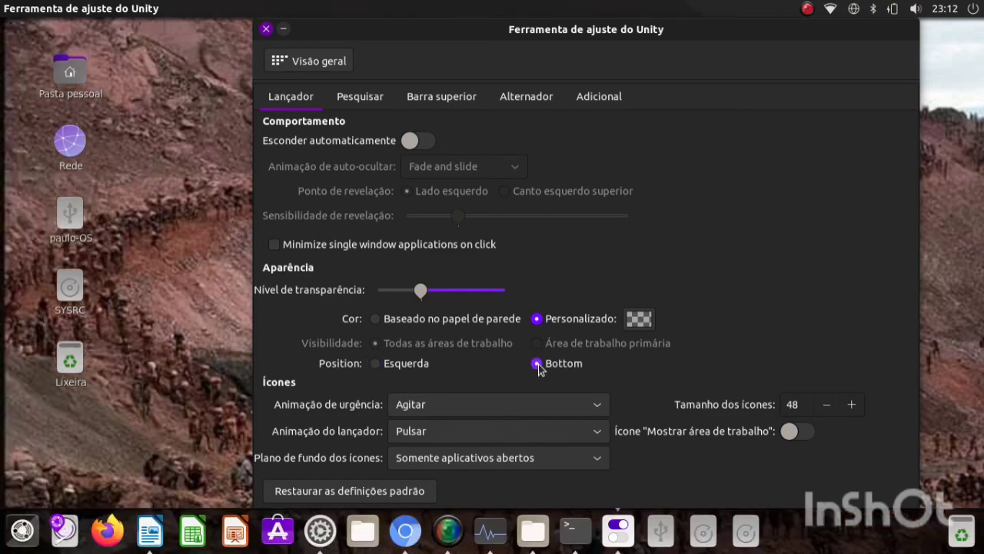
{"action": "left_click", "coordinate": [376, 364]}
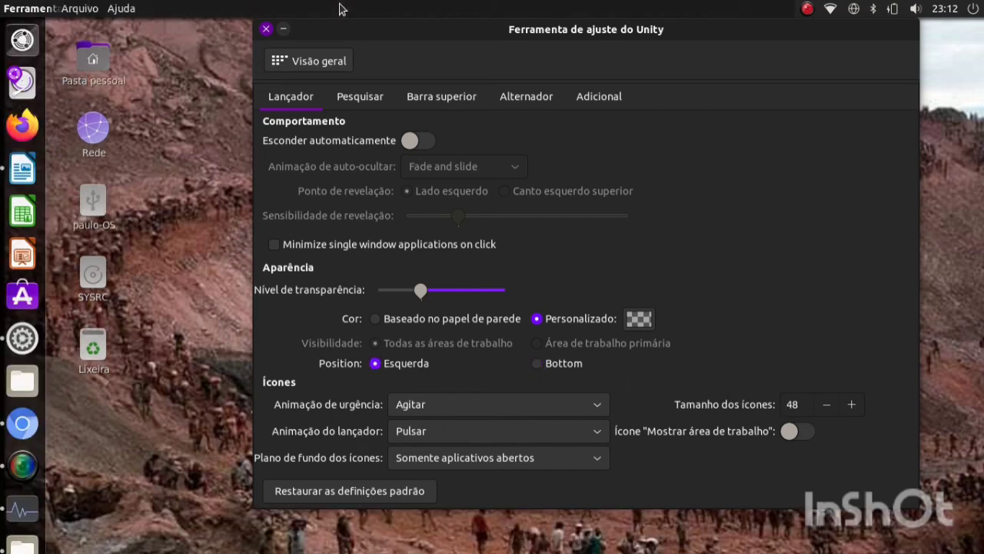
{"action": "left_click", "coordinate": [286, 60]}
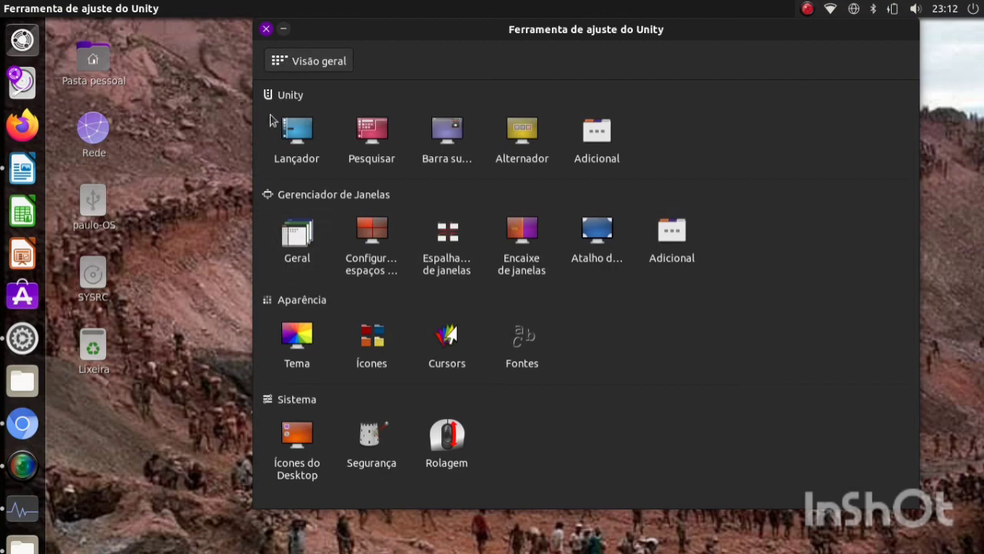
{"action": "left_click", "coordinate": [266, 29]}
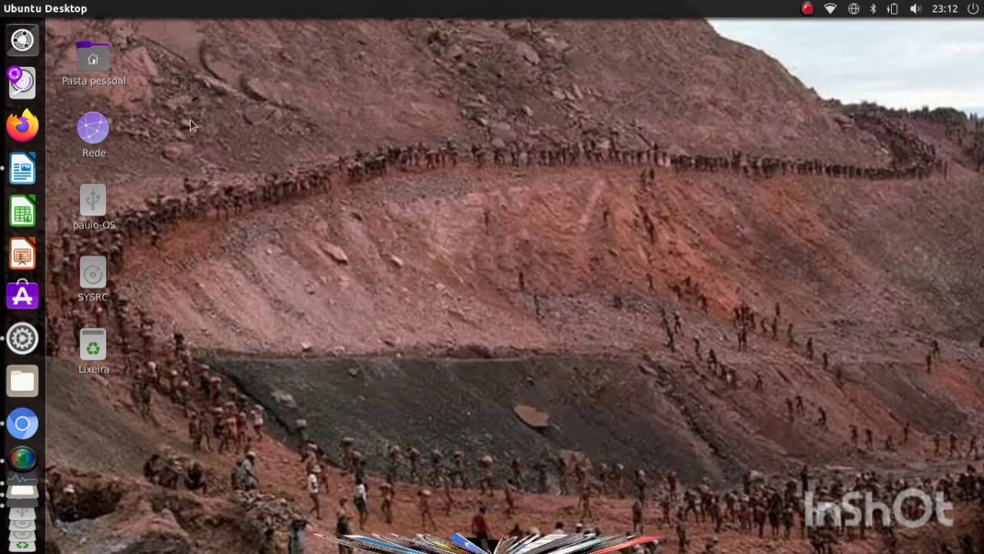
{"action": "right_click", "coordinate": [252, 142]}
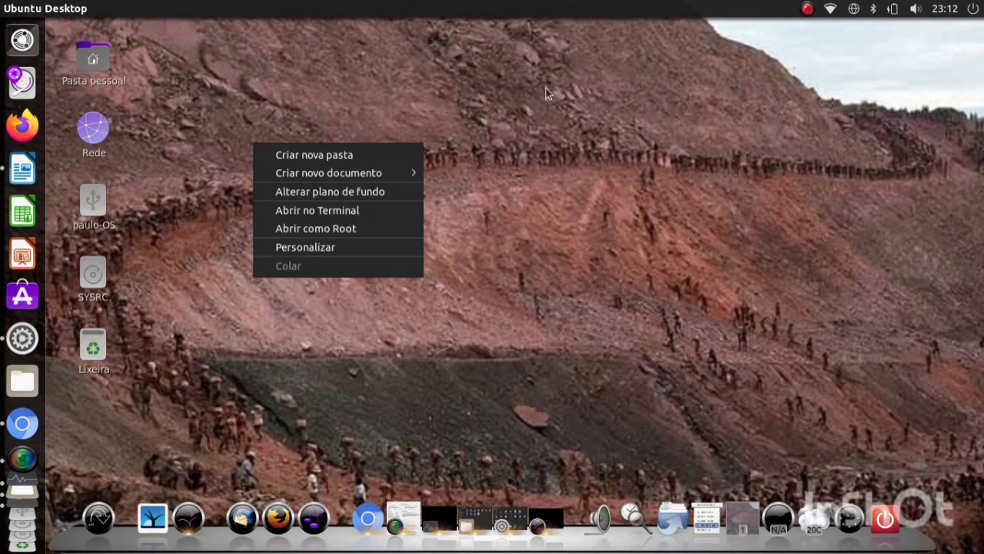
{"action": "left_click", "coordinate": [58, 165]}
{"action": "scroll", "coordinate": [4, 429], "scroll_direction": "down", "scroll_amount": 3}
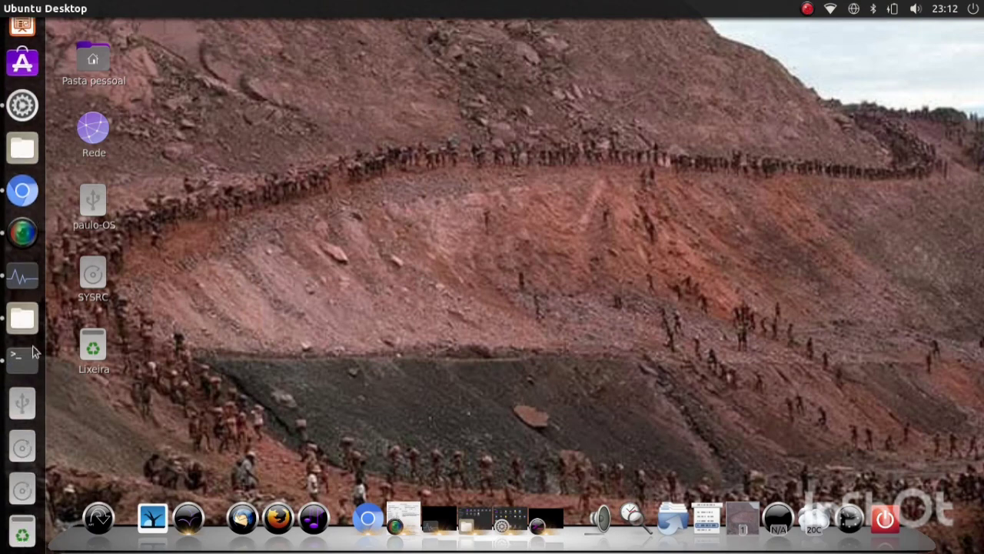
{"action": "left_click", "coordinate": [23, 38]}
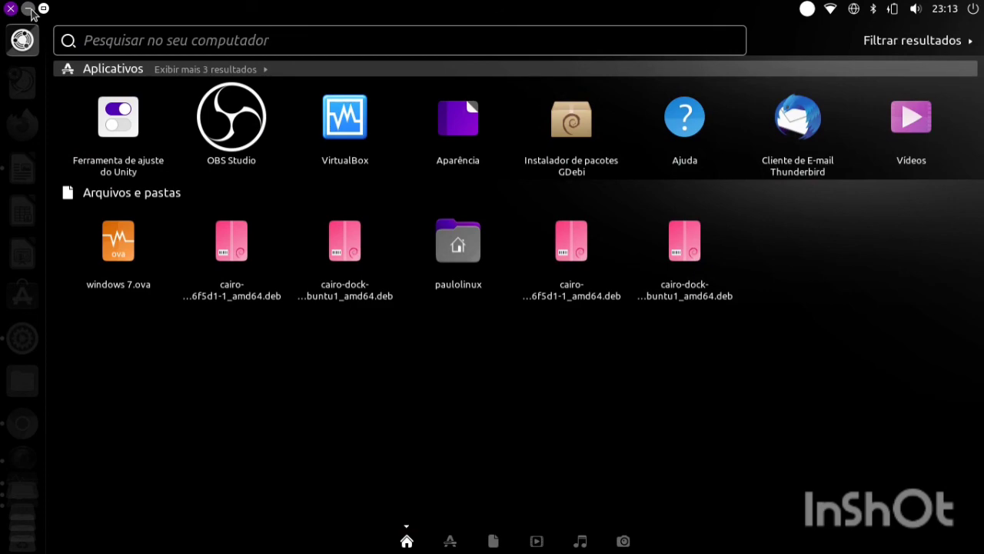
{"action": "left_click", "coordinate": [13, 9]}
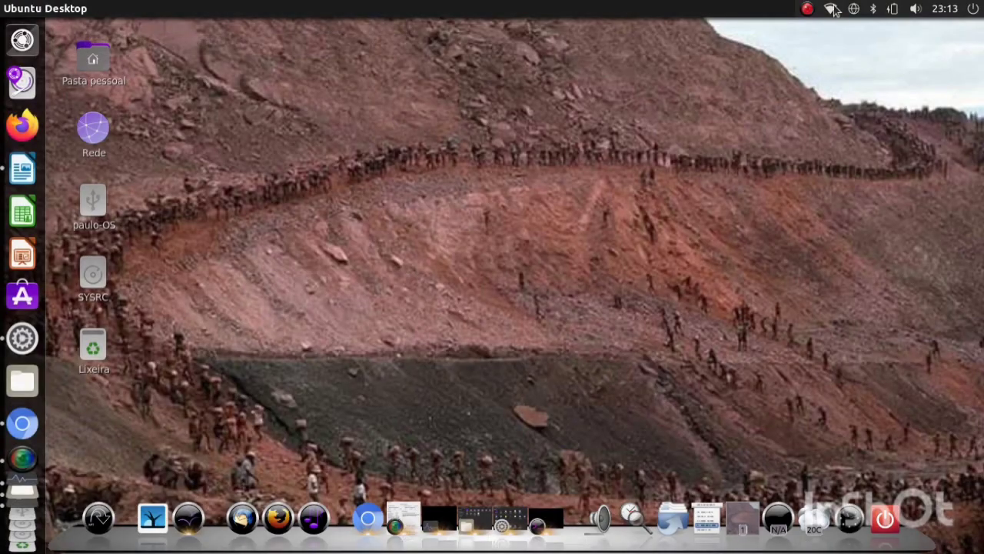